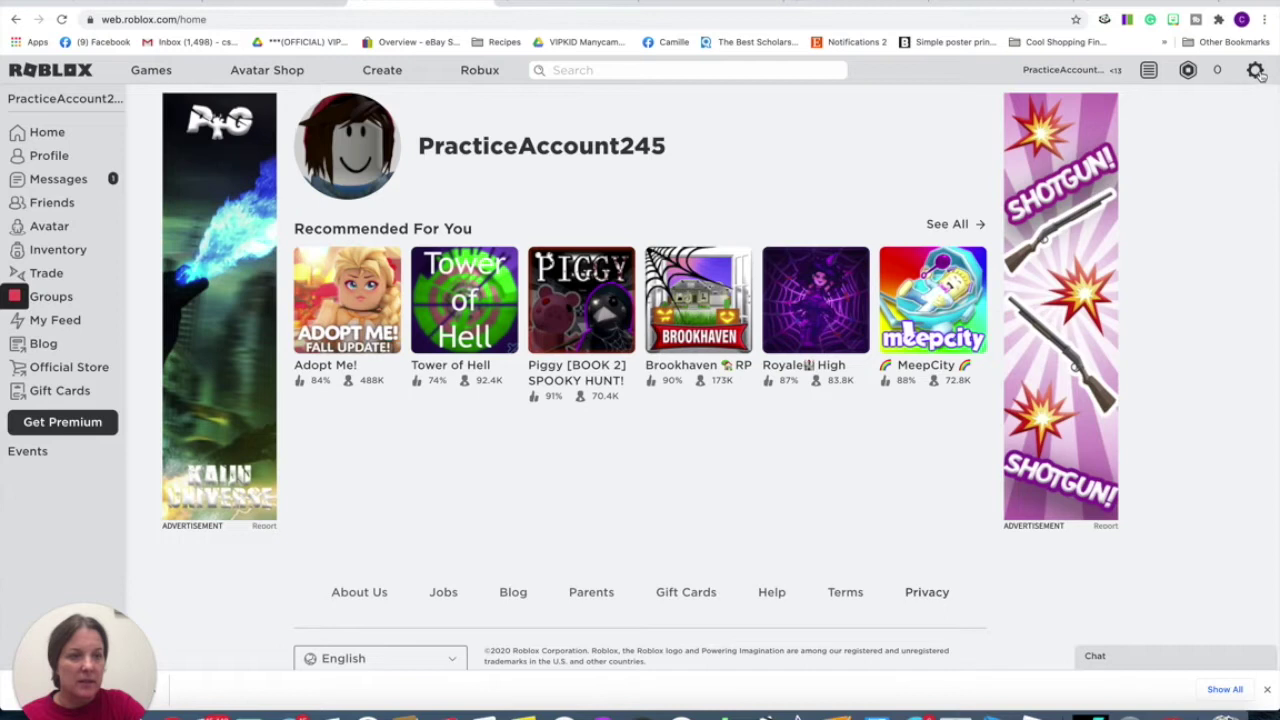
Open the account settings and review the Account Info page, including the parent's email and personal fields
{"action": "left_click", "coordinate": [1256, 71]}
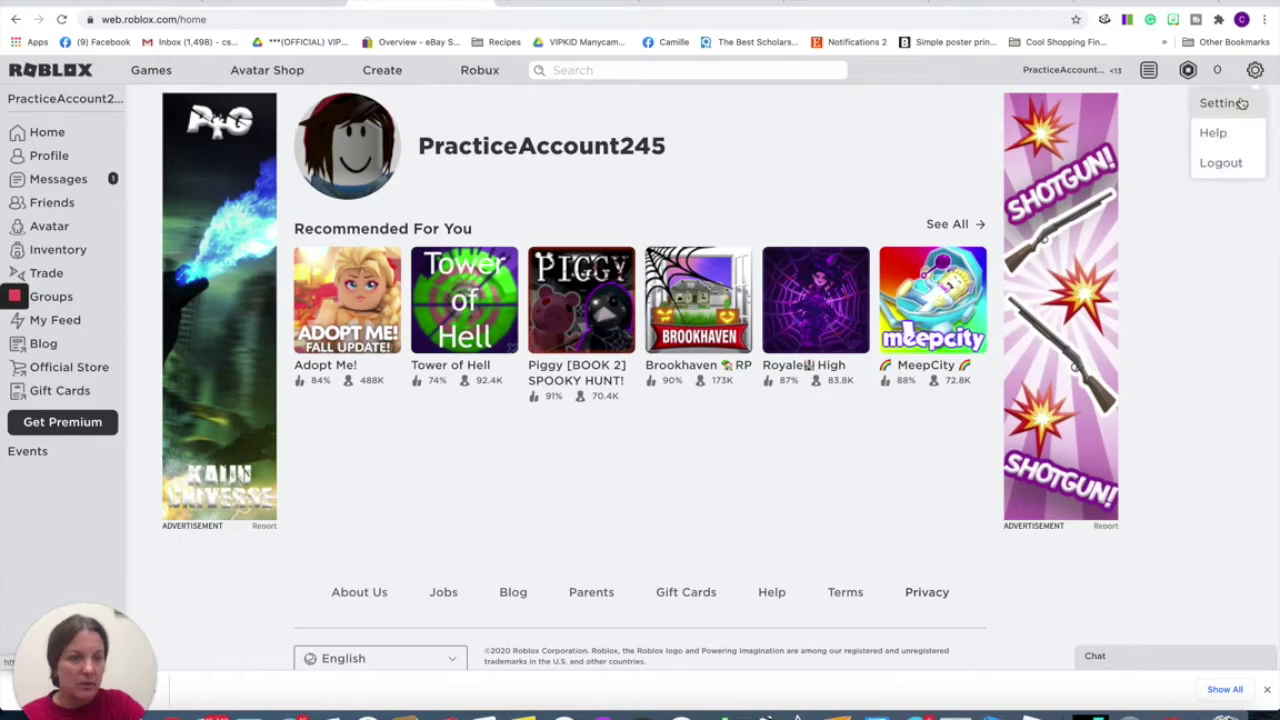
{"action": "left_click", "coordinate": [1238, 102]}
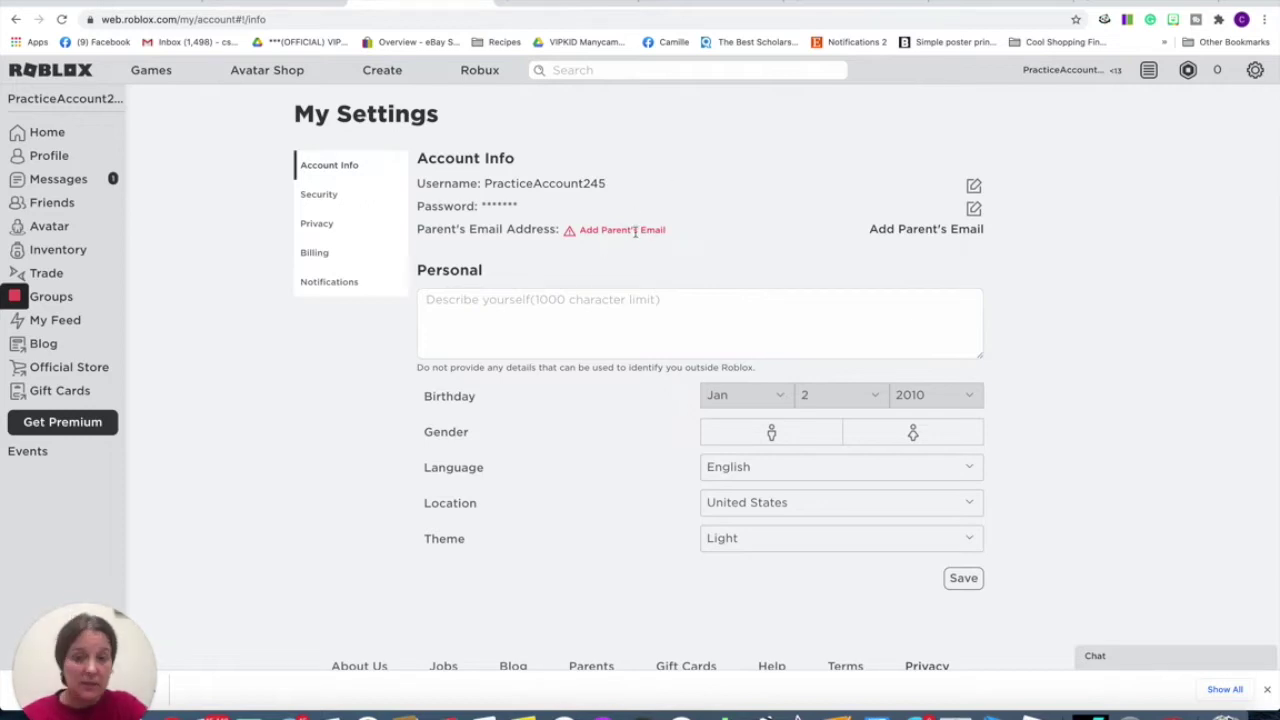
{"action": "scroll", "coordinate": [640, 240], "scroll_direction": "down", "scroll_amount": 1}
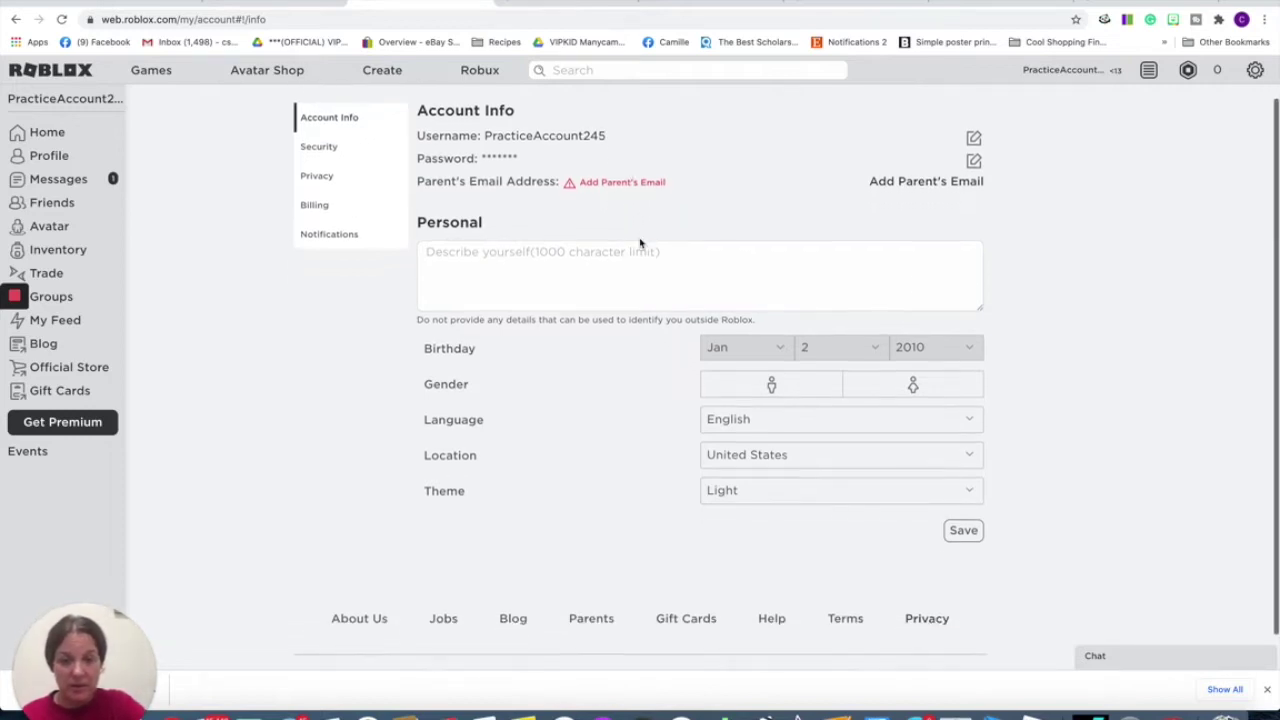
{"action": "scroll", "coordinate": [639, 238], "scroll_direction": "down", "scroll_amount": 1}
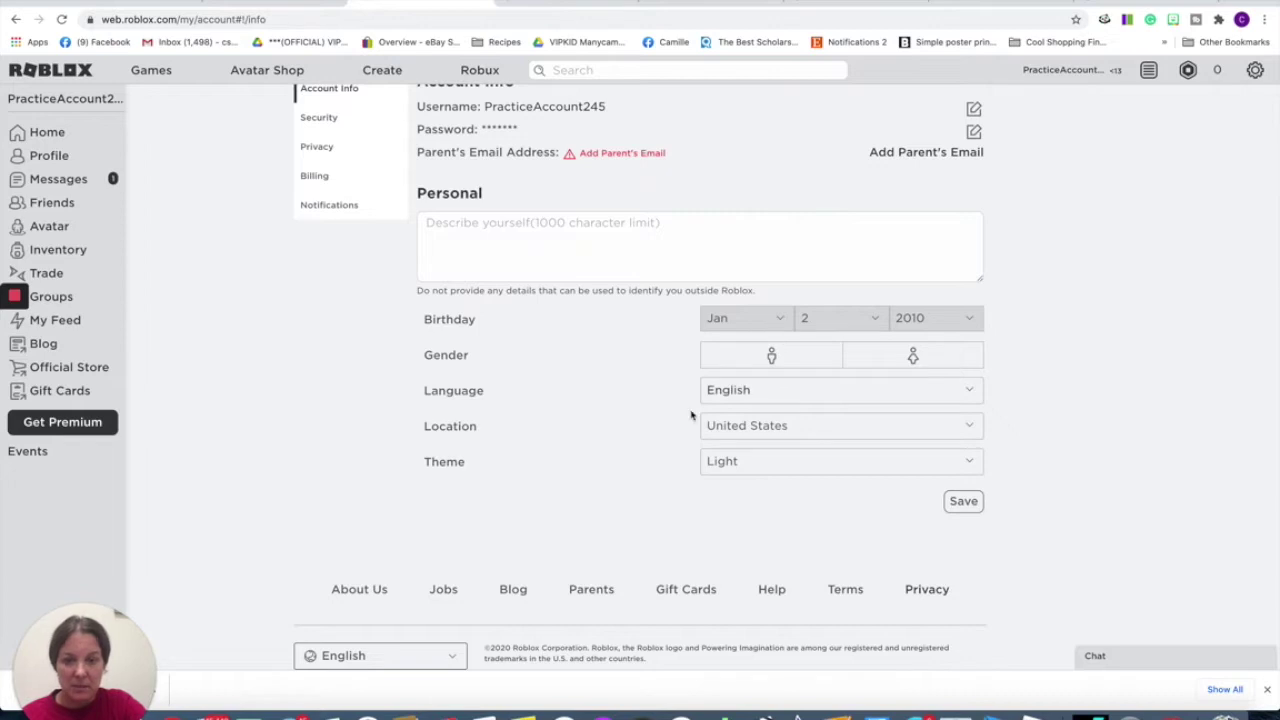
{"action": "scroll", "coordinate": [669, 421], "scroll_direction": "up", "scroll_amount": 2}
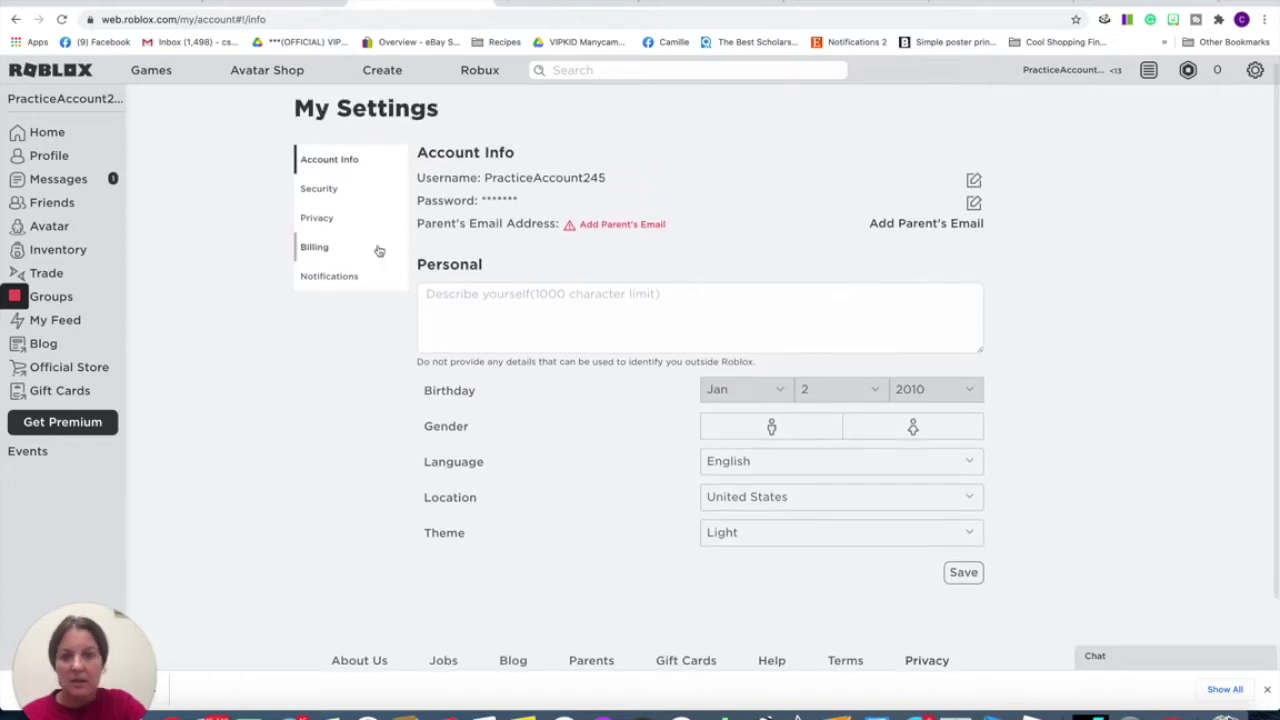
Try to enable the Account PIN in the Security settings, and dismiss the email request
{"action": "left_click", "coordinate": [315, 198]}
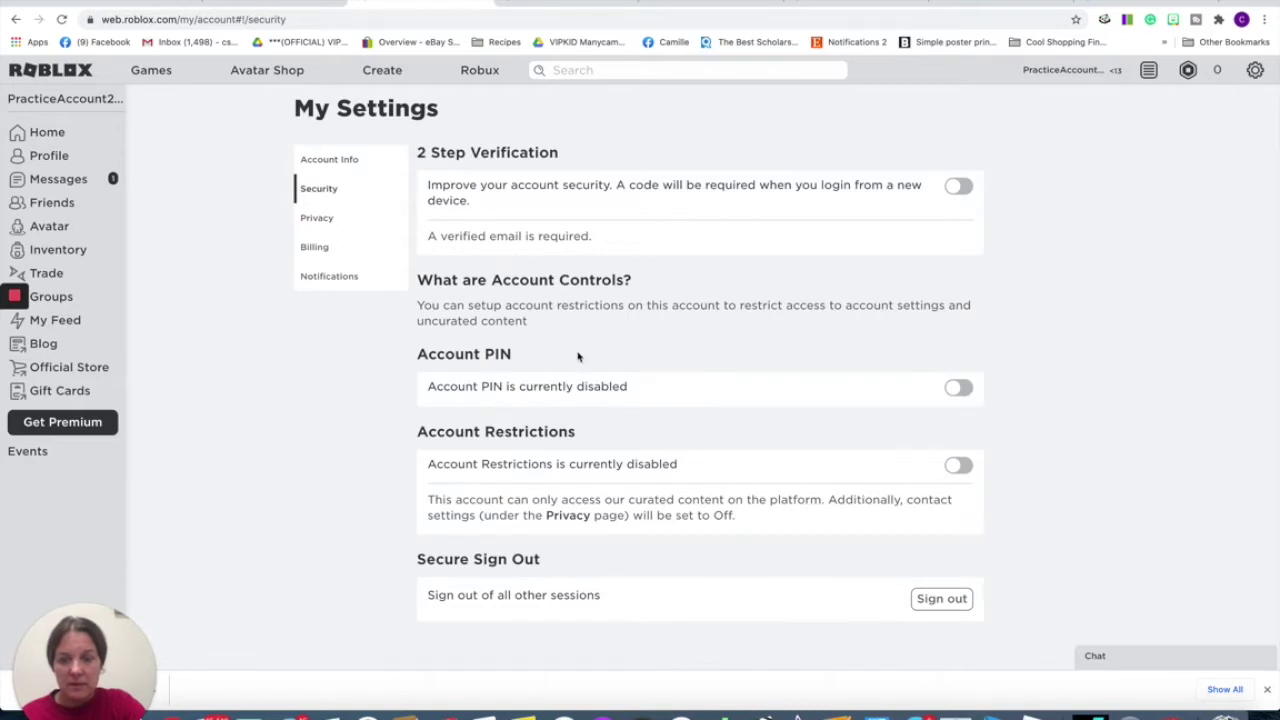
{"action": "scroll", "coordinate": [577, 357], "scroll_direction": "down", "scroll_amount": 1}
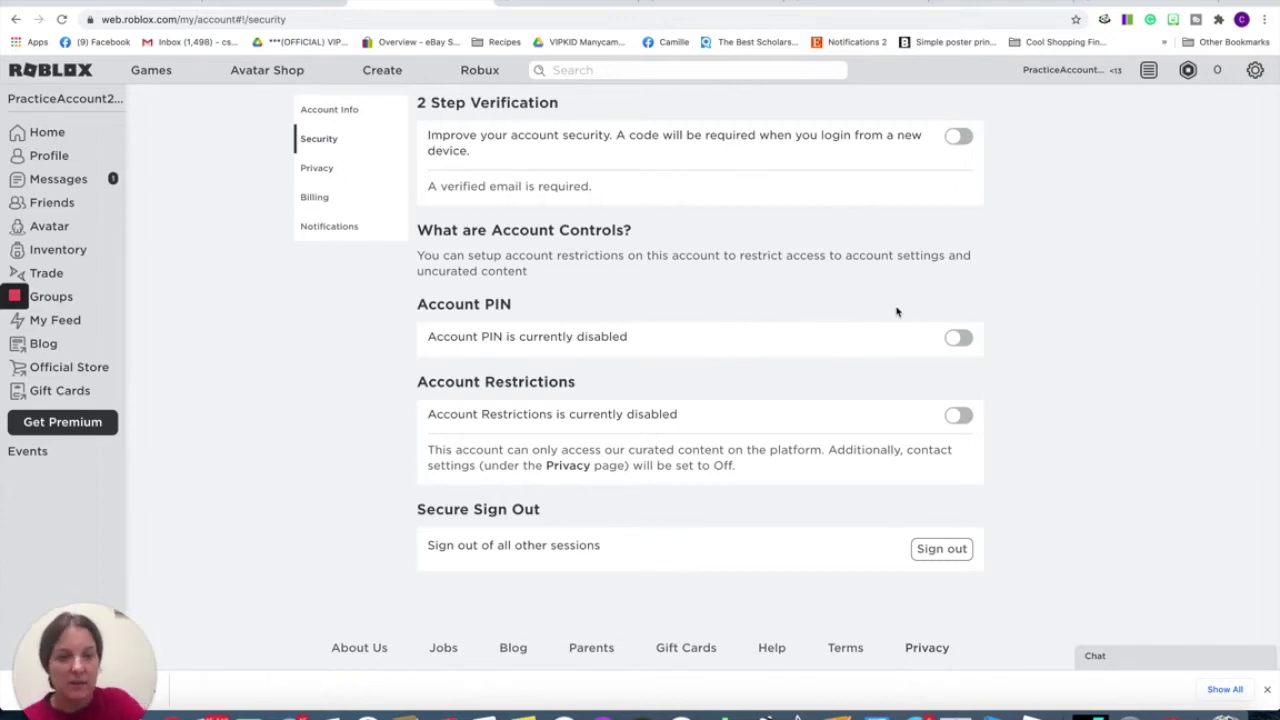
{"action": "left_click", "coordinate": [958, 339]}
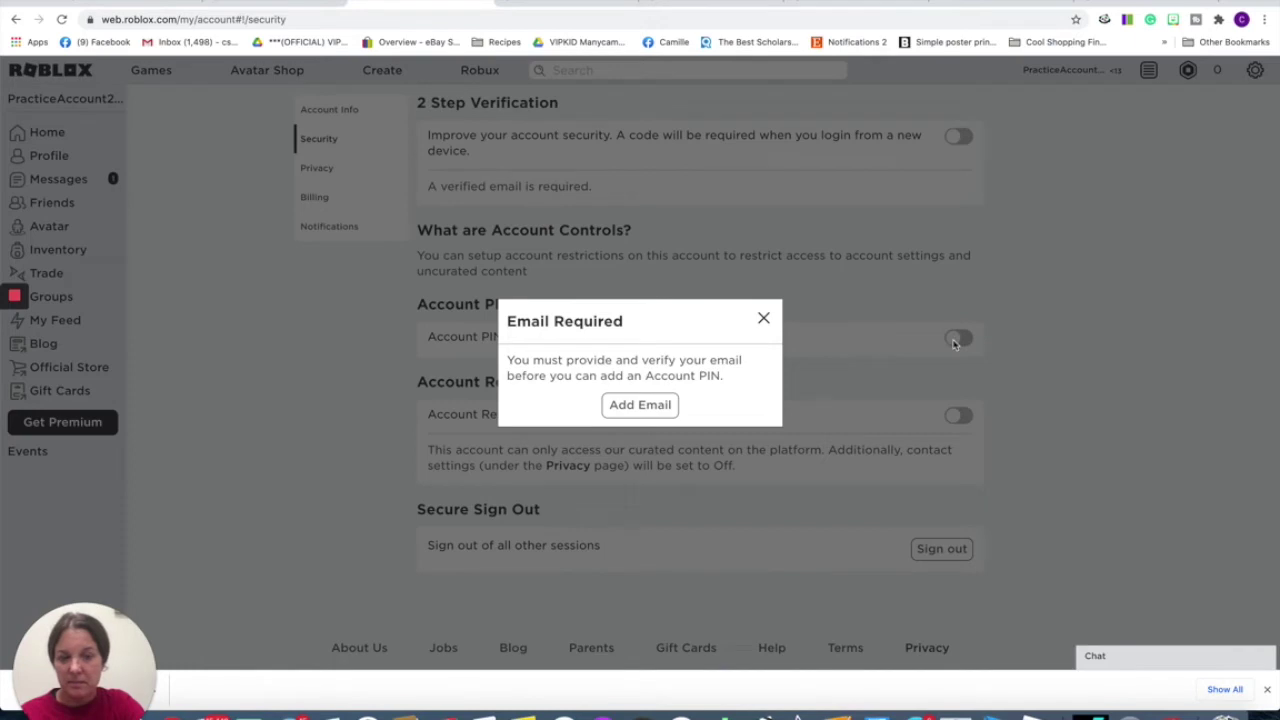
{"action": "left_click", "coordinate": [762, 319]}
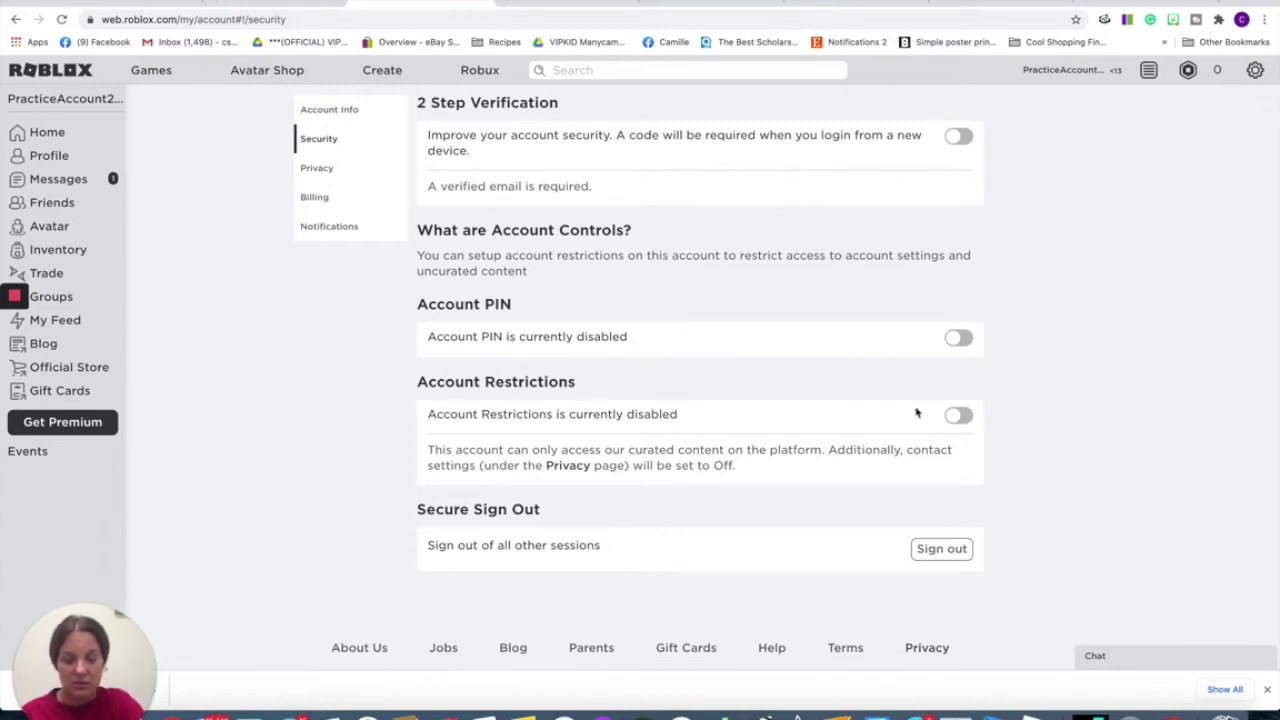
Enable Account Restrictions, and review the Notifications and Privacy settings
{"action": "left_click", "coordinate": [956, 421]}
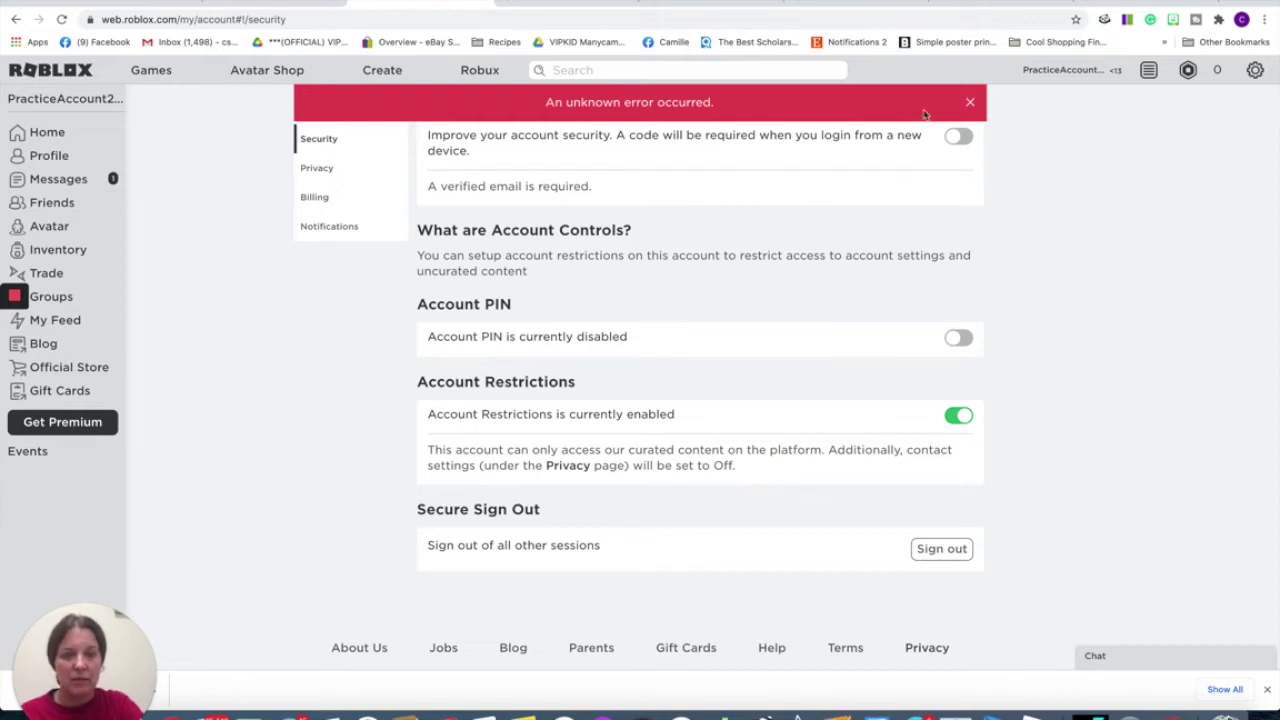
{"action": "left_click", "coordinate": [972, 102]}
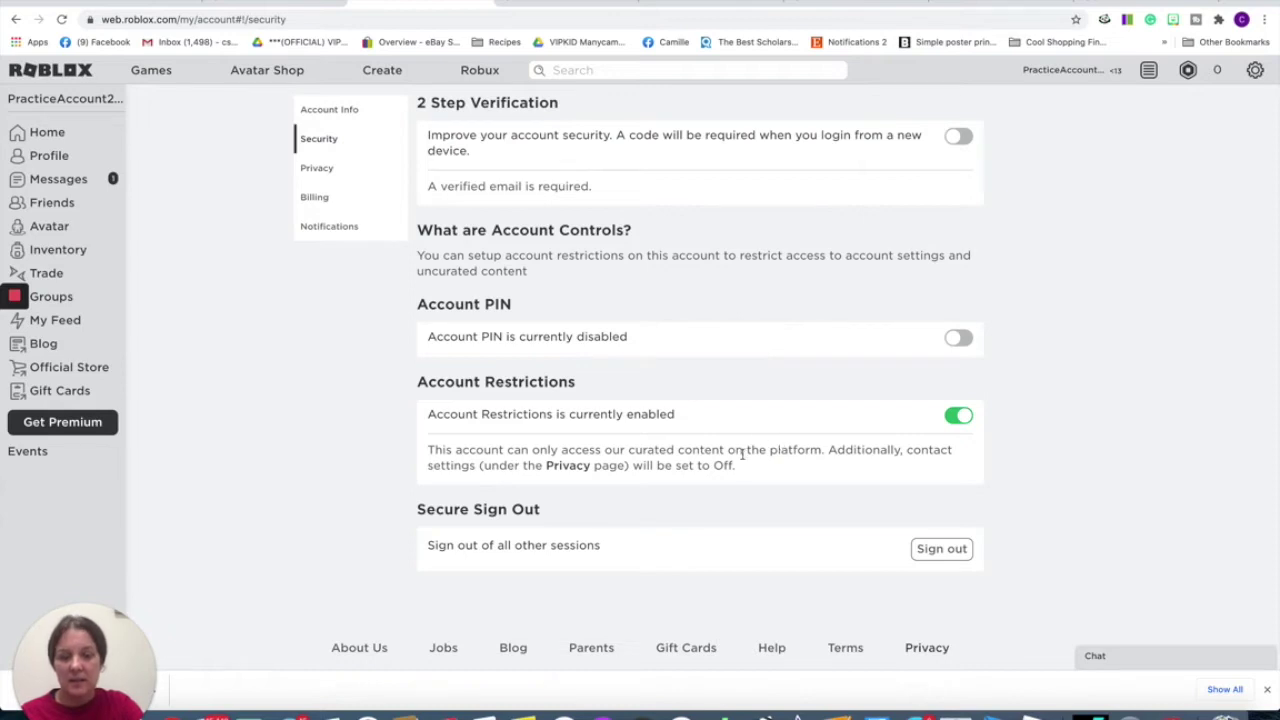
{"action": "left_click", "coordinate": [329, 226]}
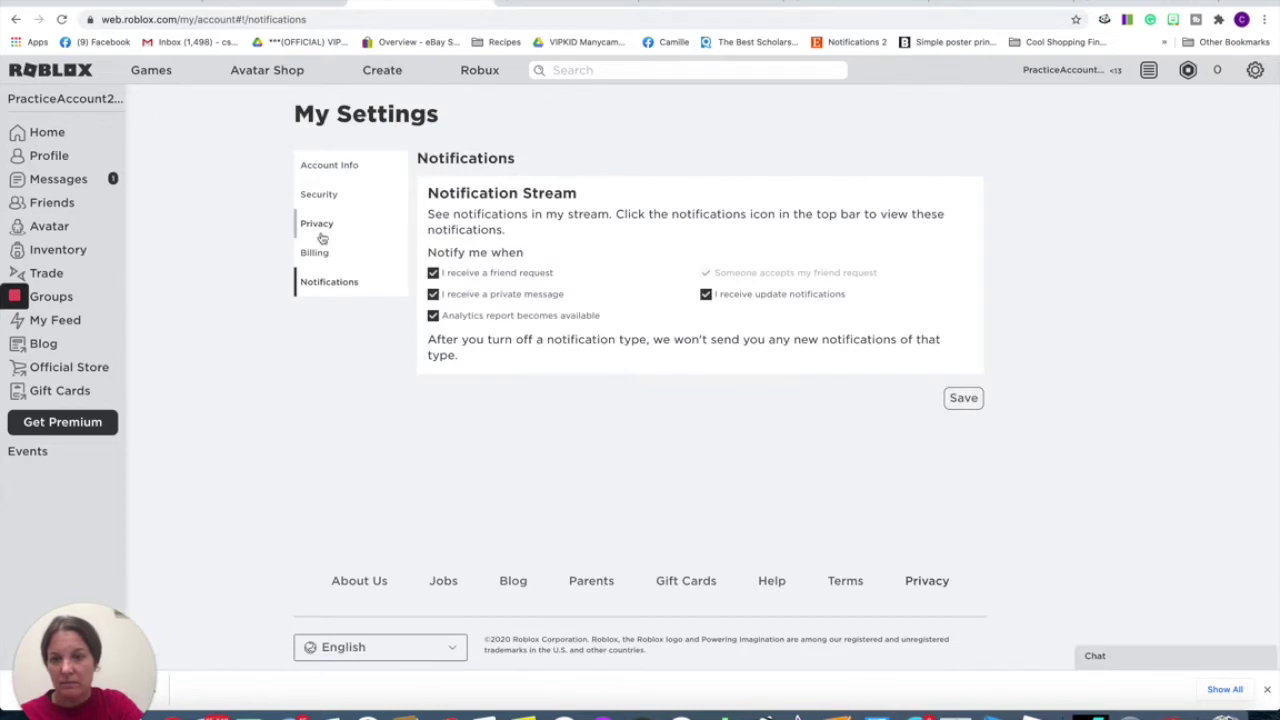
{"action": "left_click", "coordinate": [319, 226]}
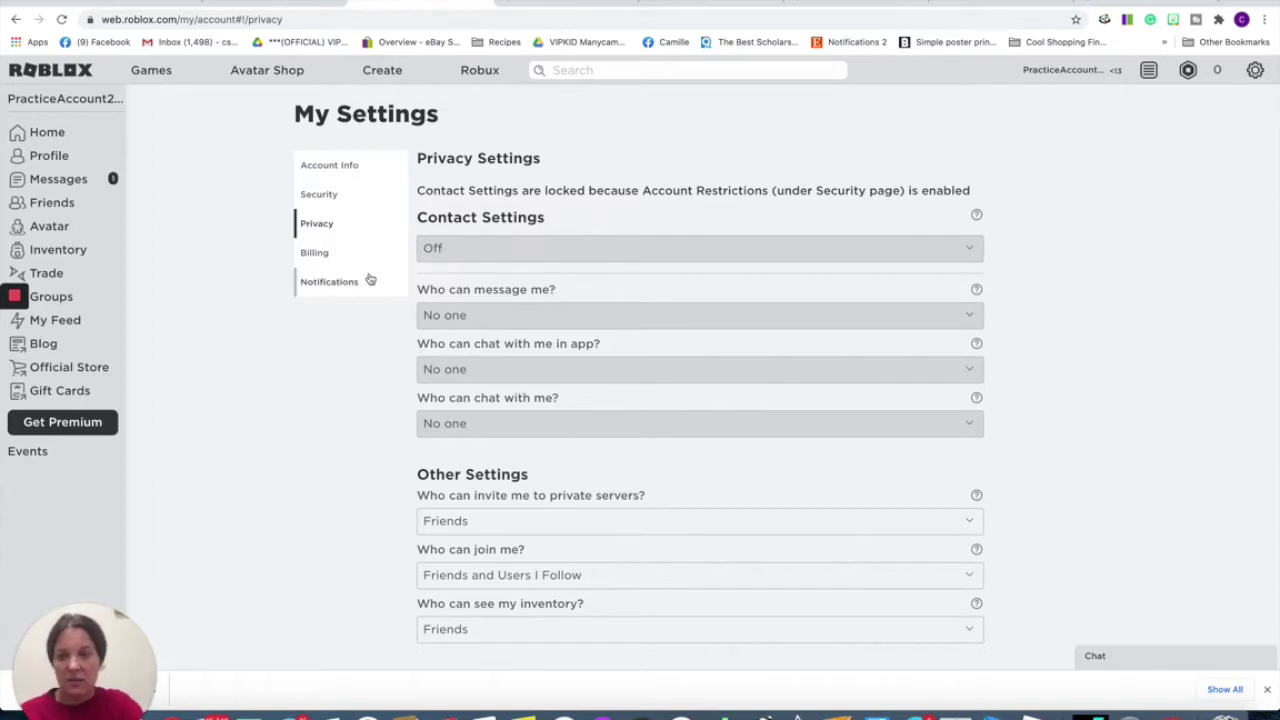
Disable Account Restrictions in the Security settings, and set Contact Settings to Default in the Privacy settings
{"action": "left_click", "coordinate": [329, 198]}
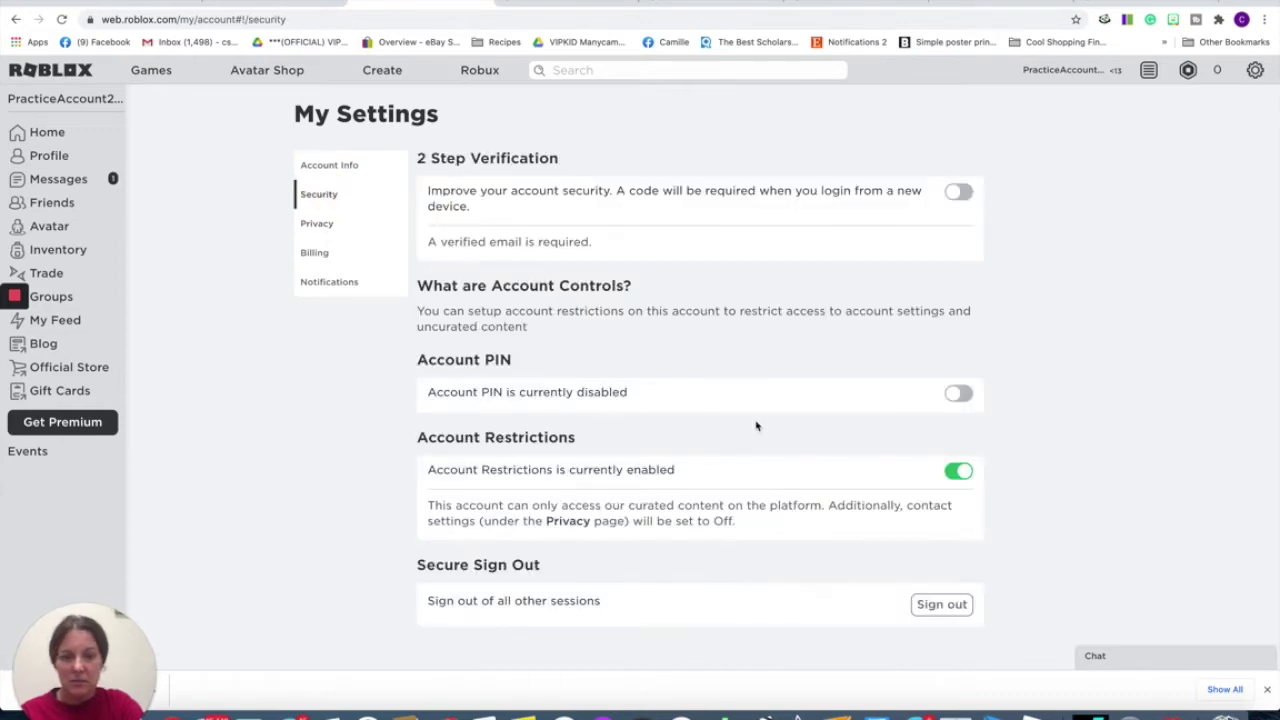
{"action": "left_click", "coordinate": [959, 473]}
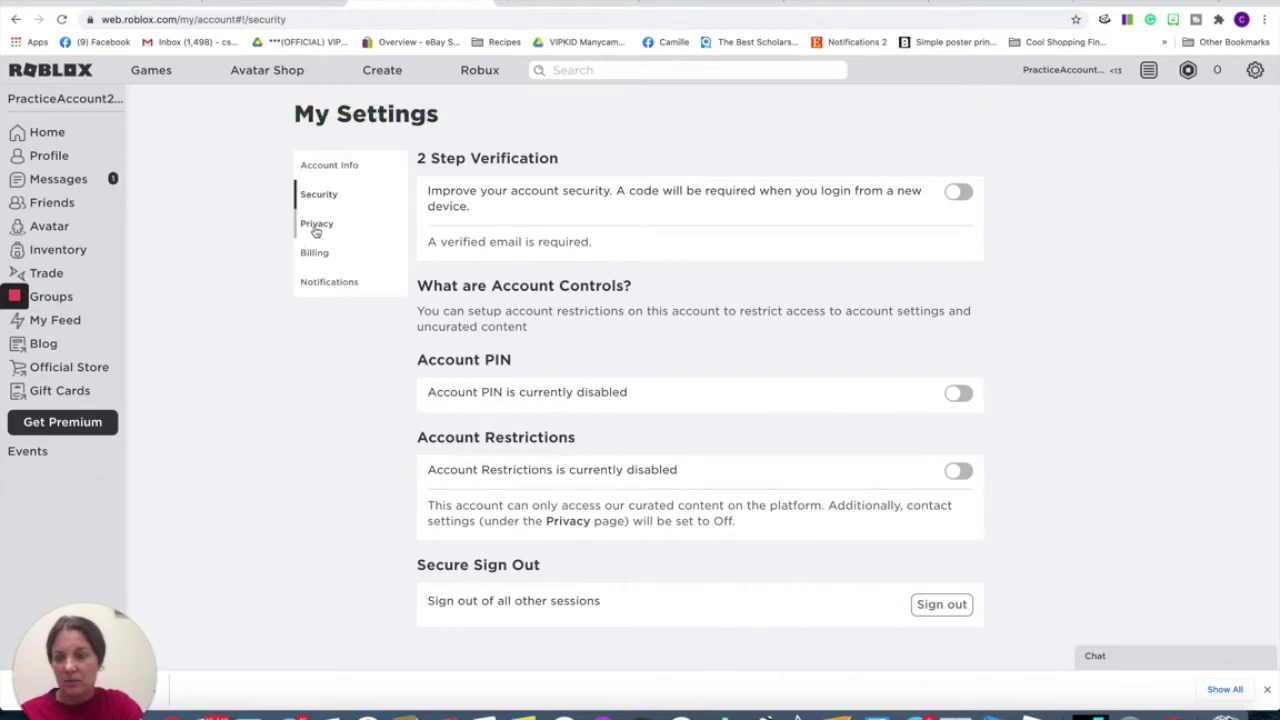
{"action": "left_click", "coordinate": [316, 223]}
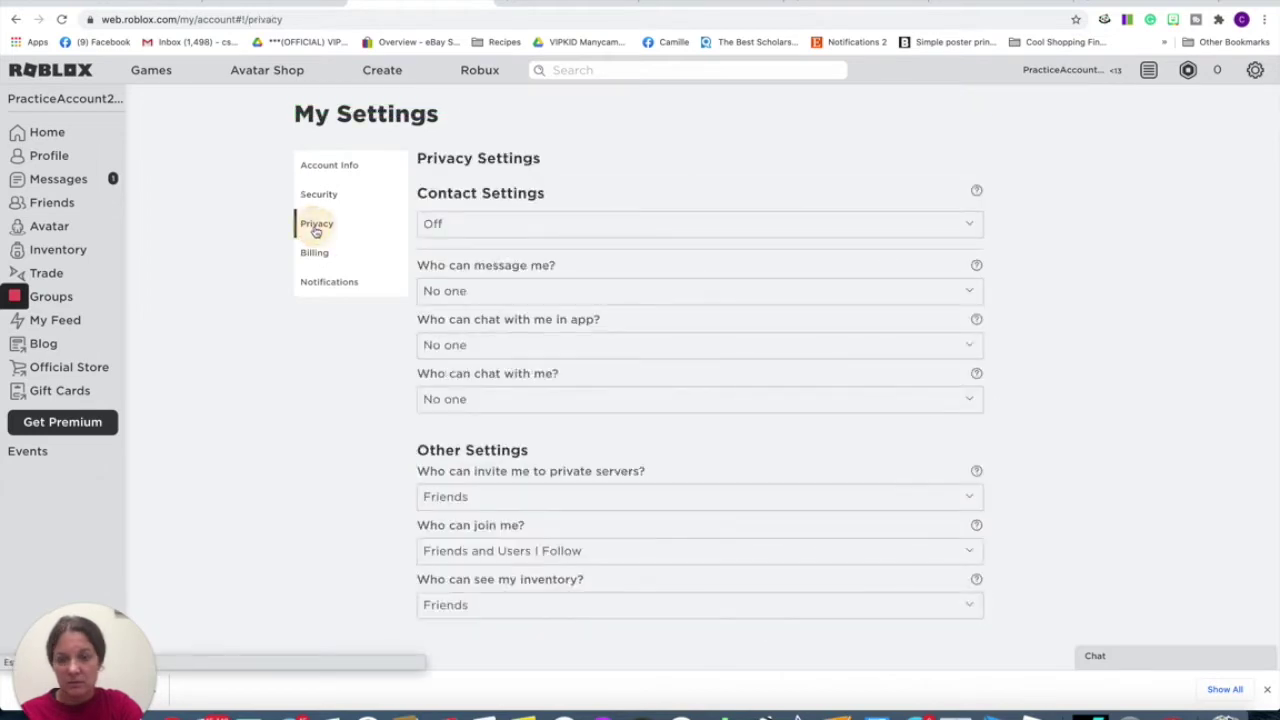
{"action": "left_click", "coordinate": [974, 230]}
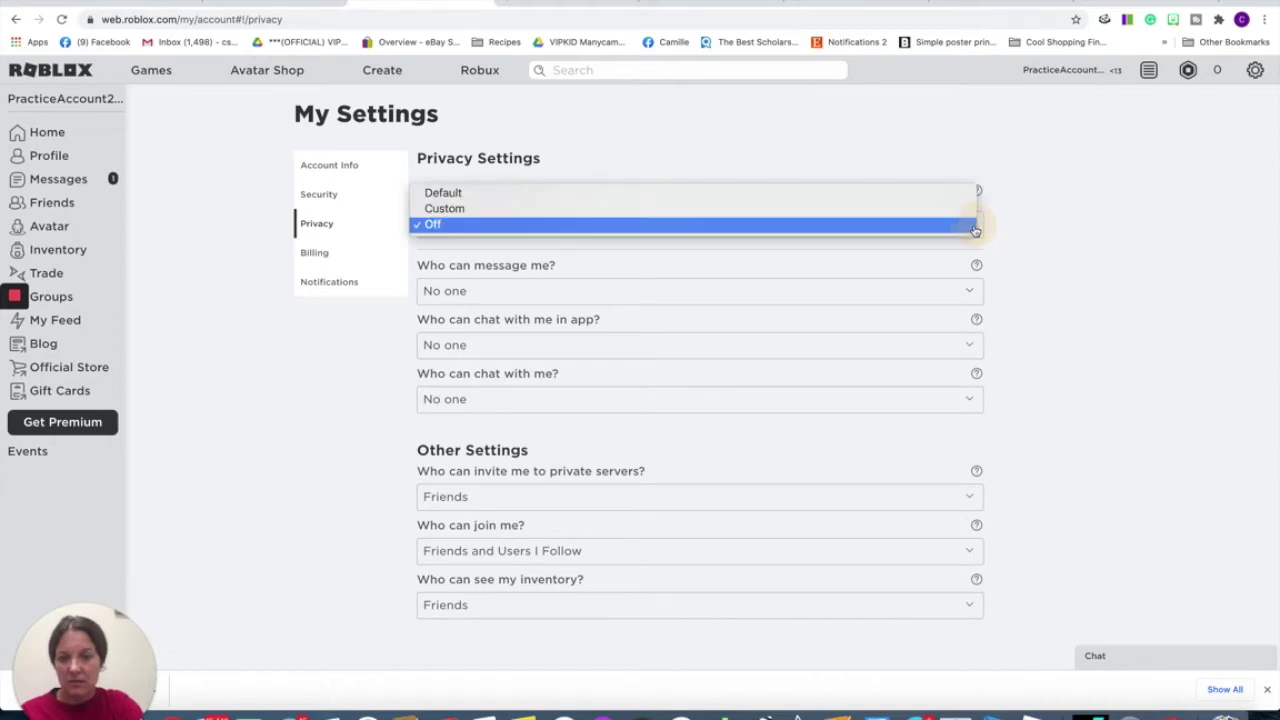
{"action": "left_click", "coordinate": [967, 193]}
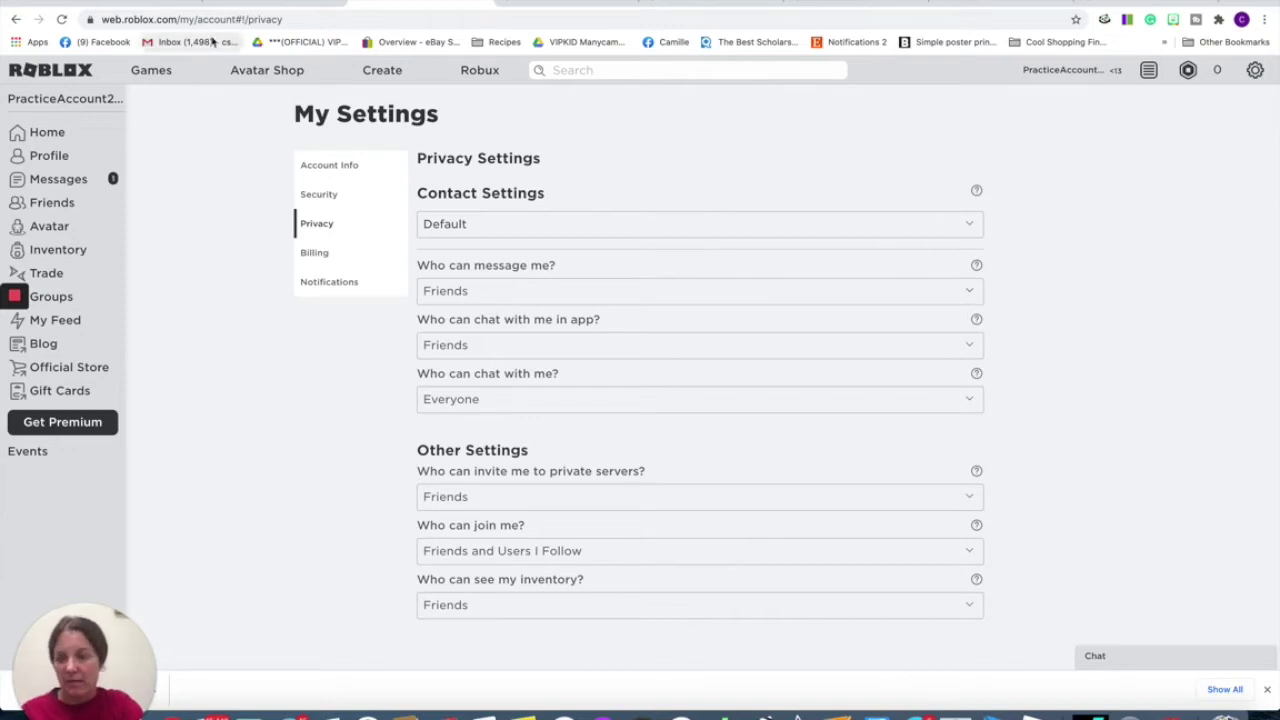
View the account's friends list, and return to the account settings
{"action": "left_click", "coordinate": [45, 203]}
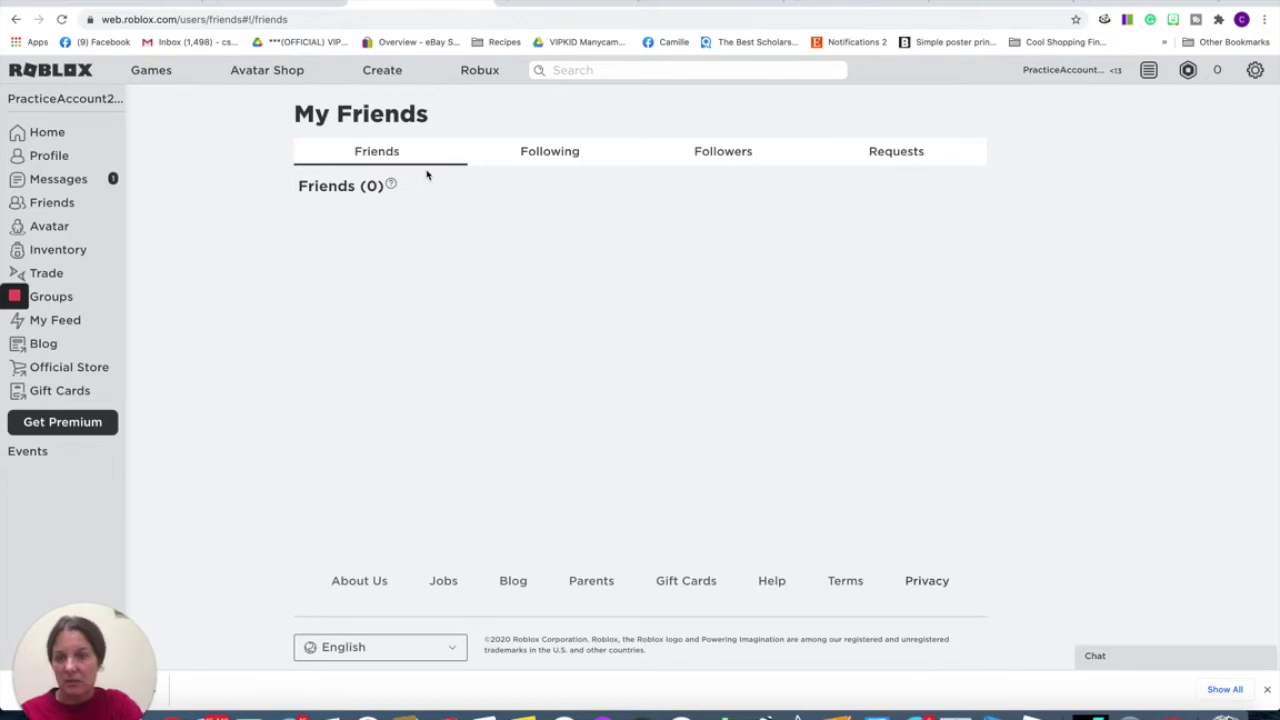
{"action": "left_click", "coordinate": [1255, 70]}
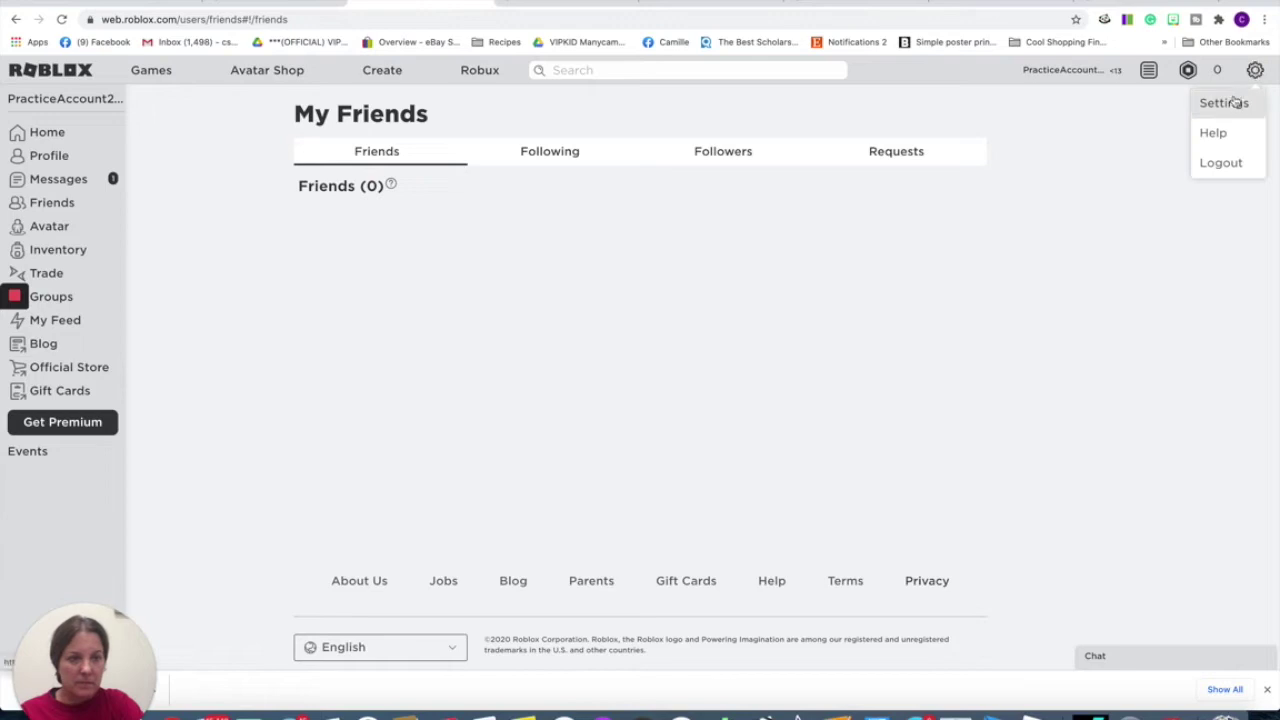
{"action": "left_click", "coordinate": [1233, 101]}
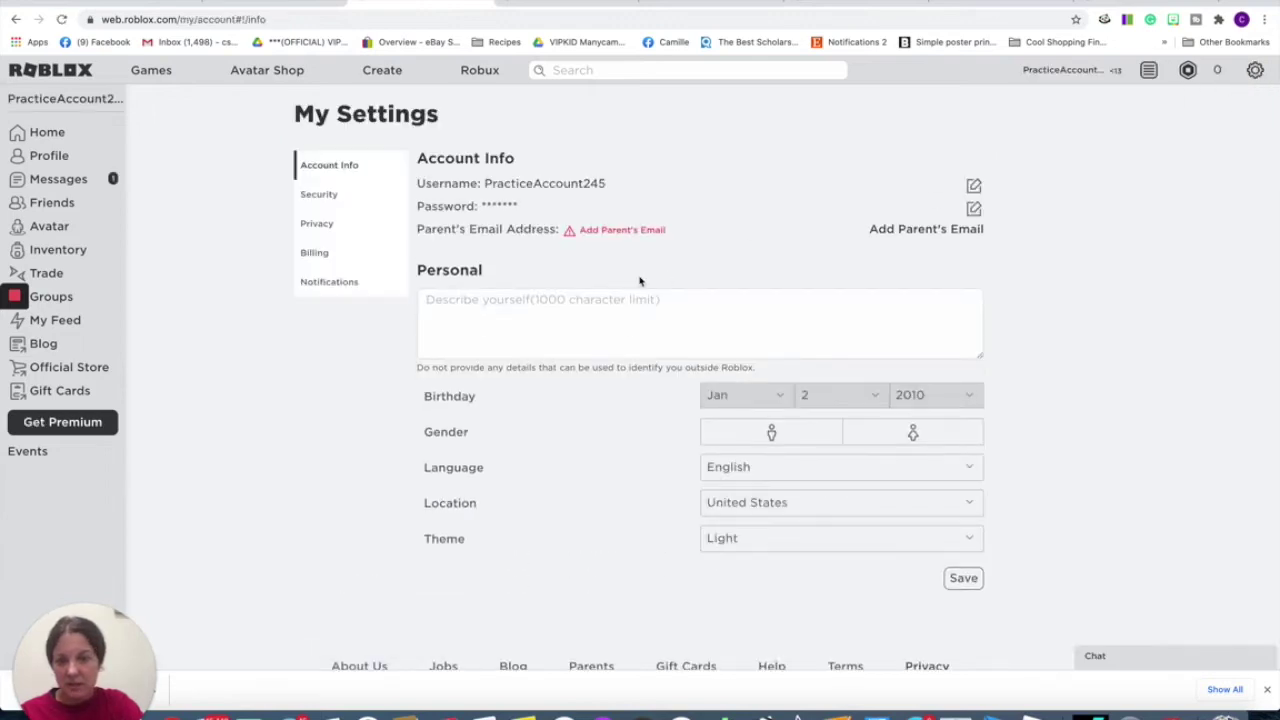
Set "Who can chat with me?" to No one in the Privacy settings
{"action": "left_click", "coordinate": [315, 223]}
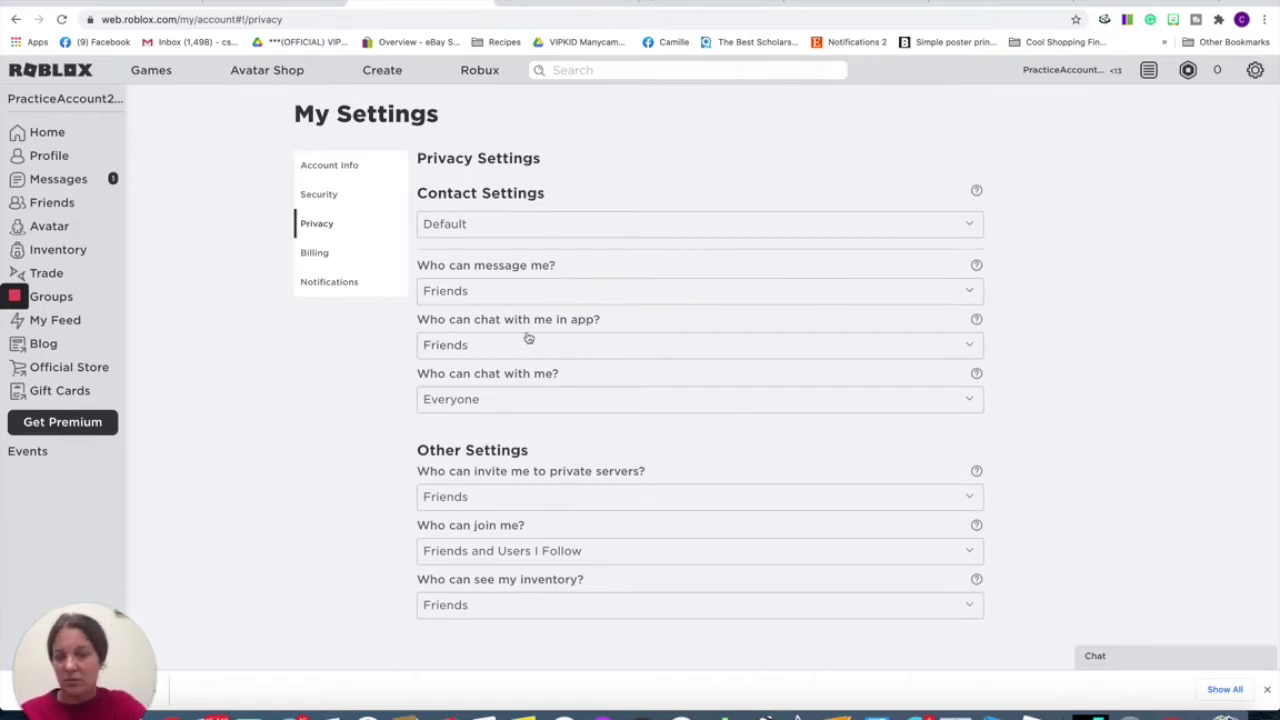
{"action": "left_click", "coordinate": [975, 403]}
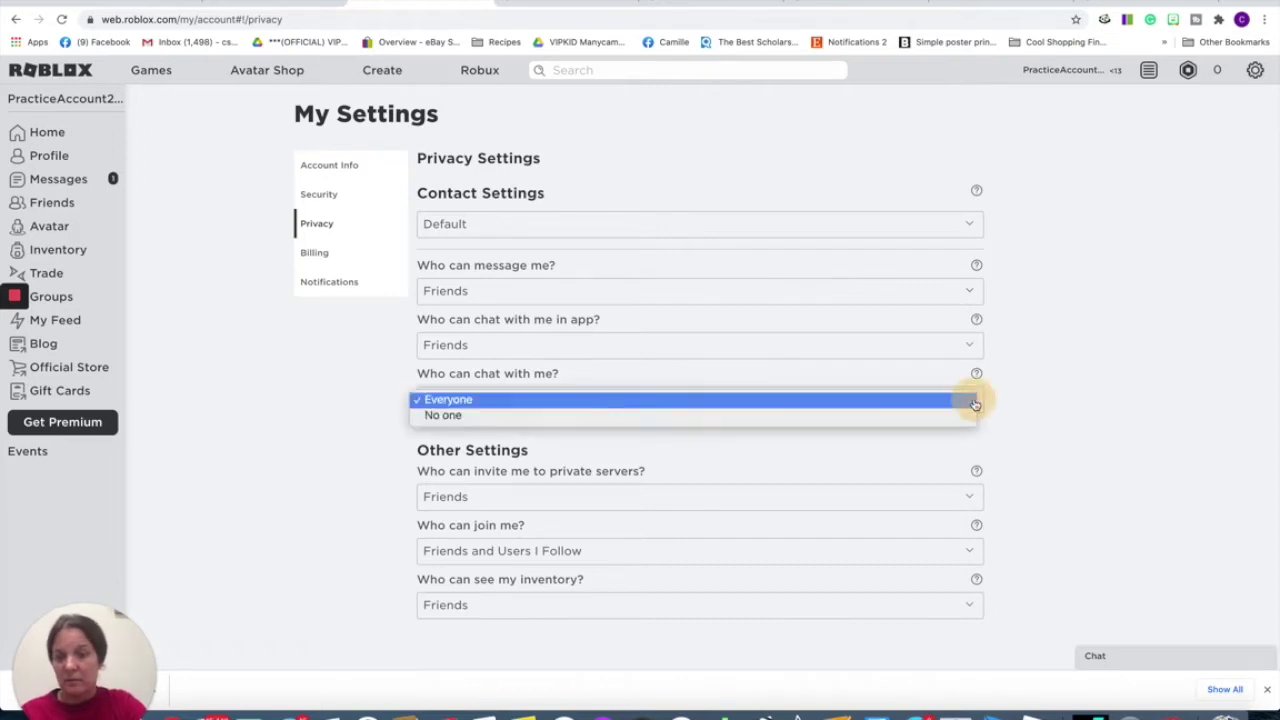
{"action": "left_click", "coordinate": [955, 425]}
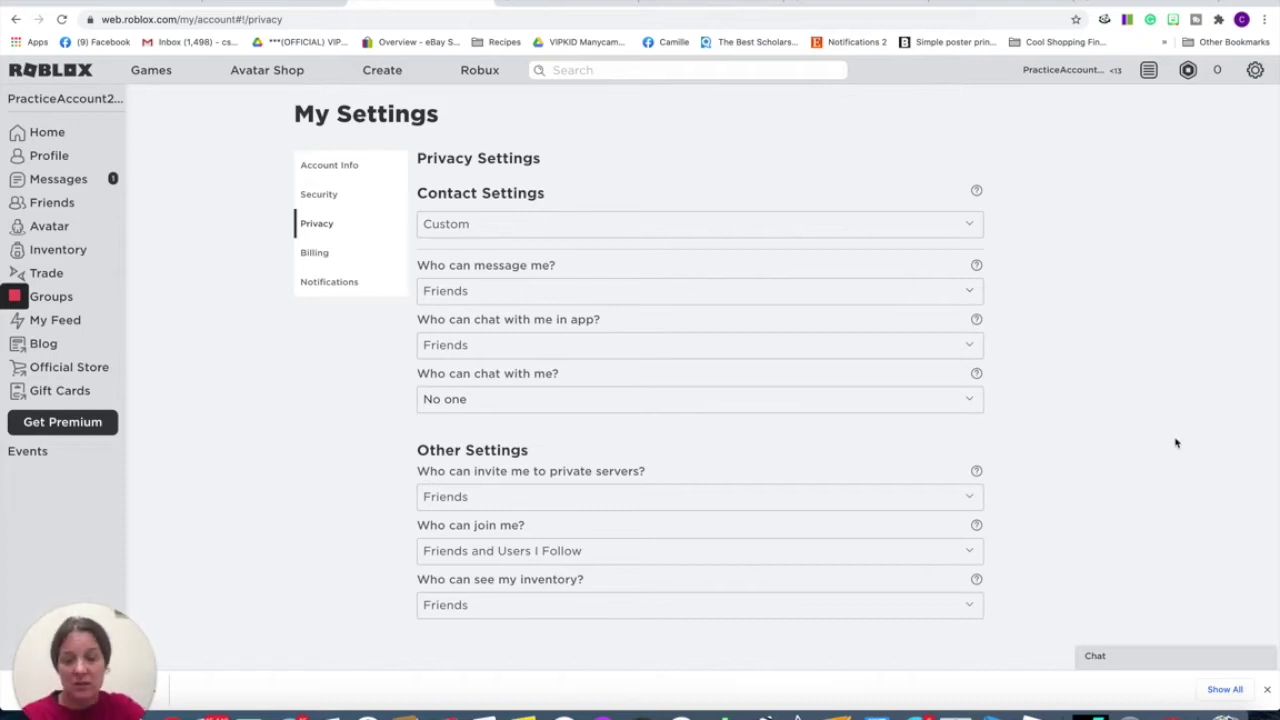
{"action": "left_click", "coordinate": [322, 230]}
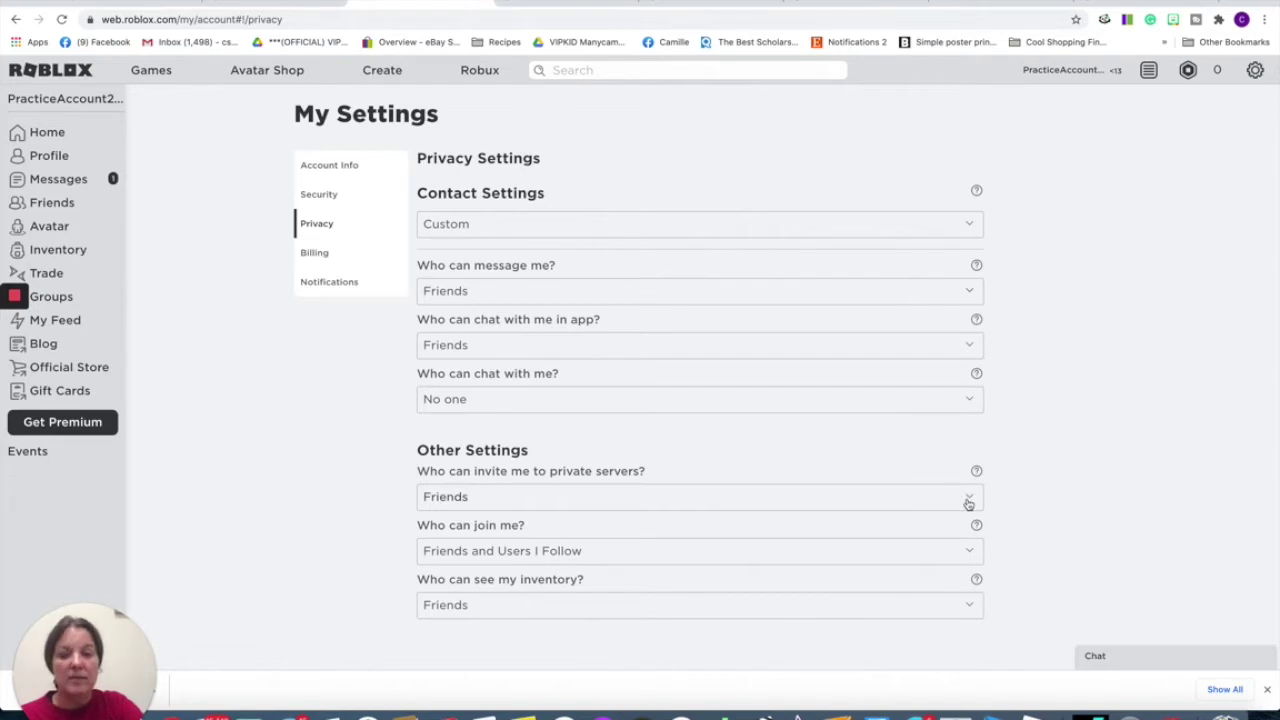
Set "Who can join me?" to Friends after trying No one, and read the setting's explanation
{"action": "left_click", "coordinate": [982, 554]}
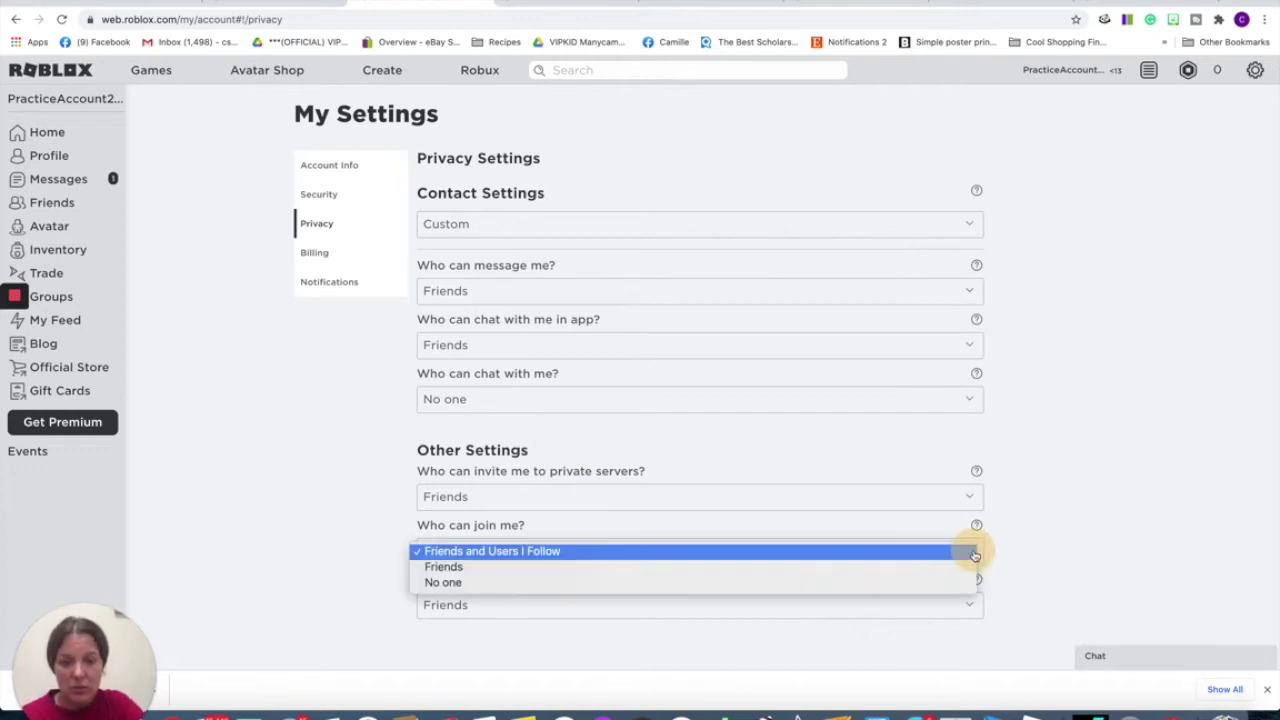
{"action": "left_click", "coordinate": [910, 583]}
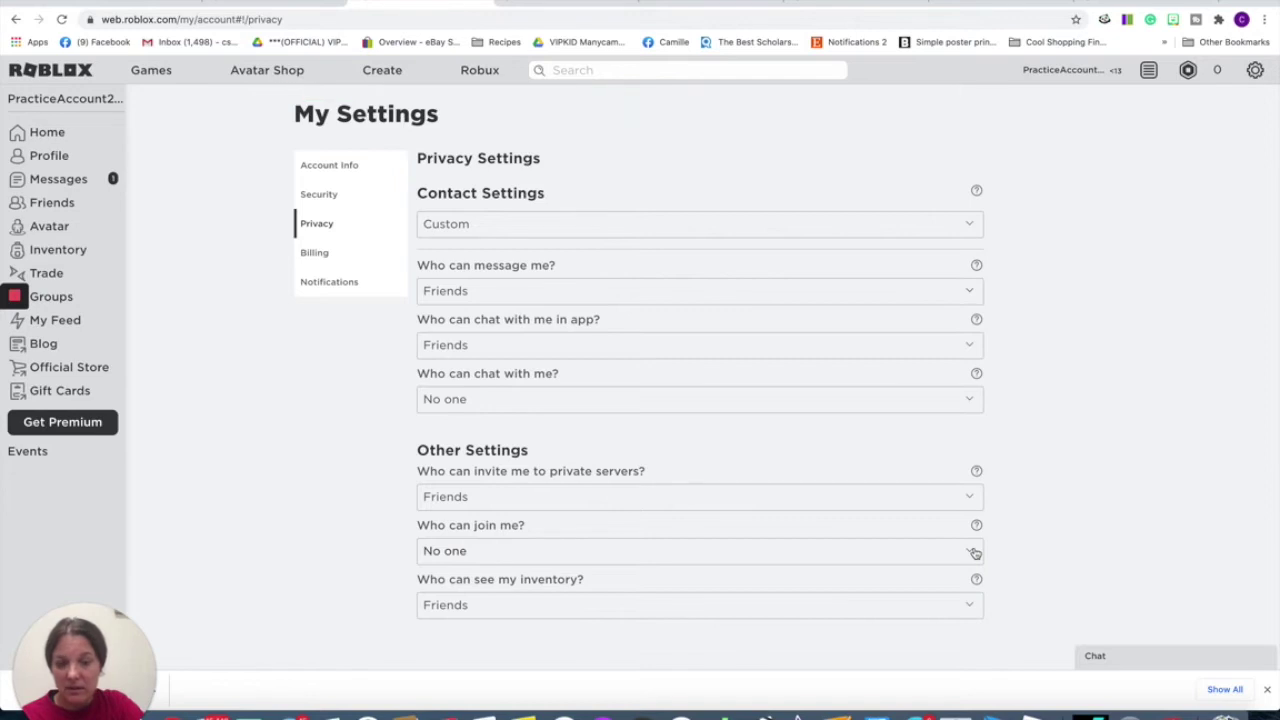
{"action": "left_click", "coordinate": [976, 554]}
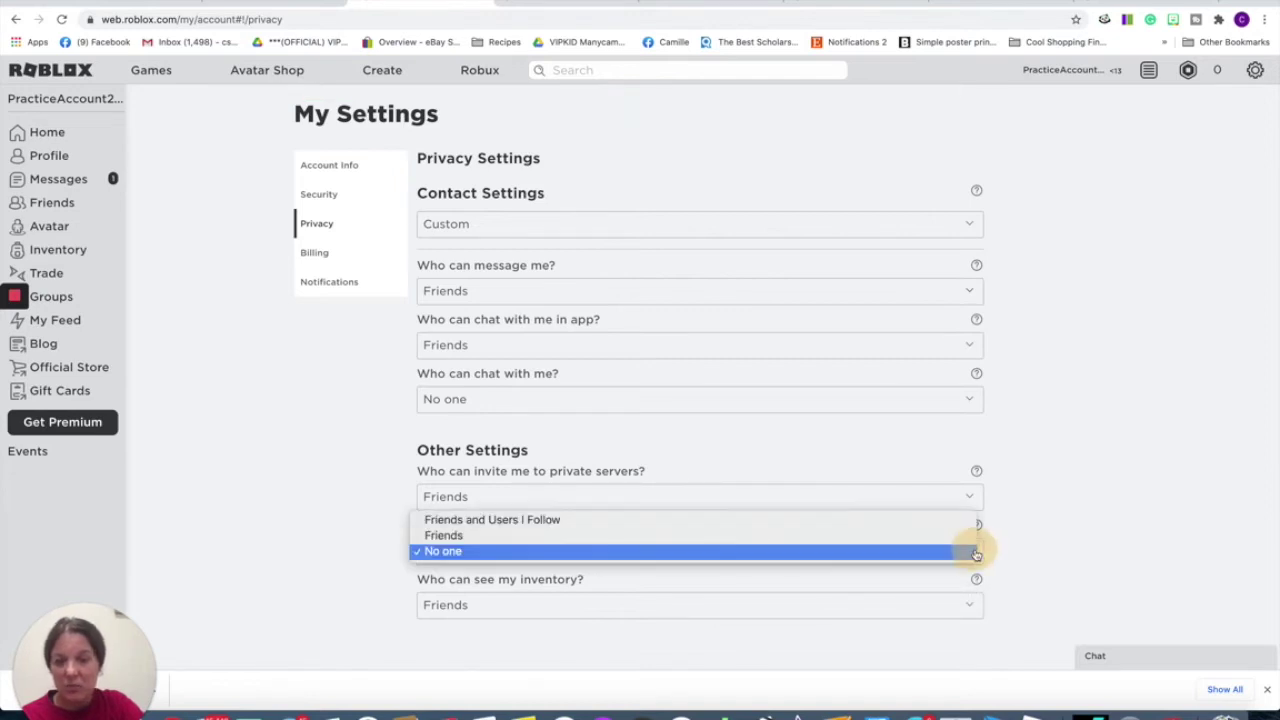
{"action": "left_click", "coordinate": [940, 540]}
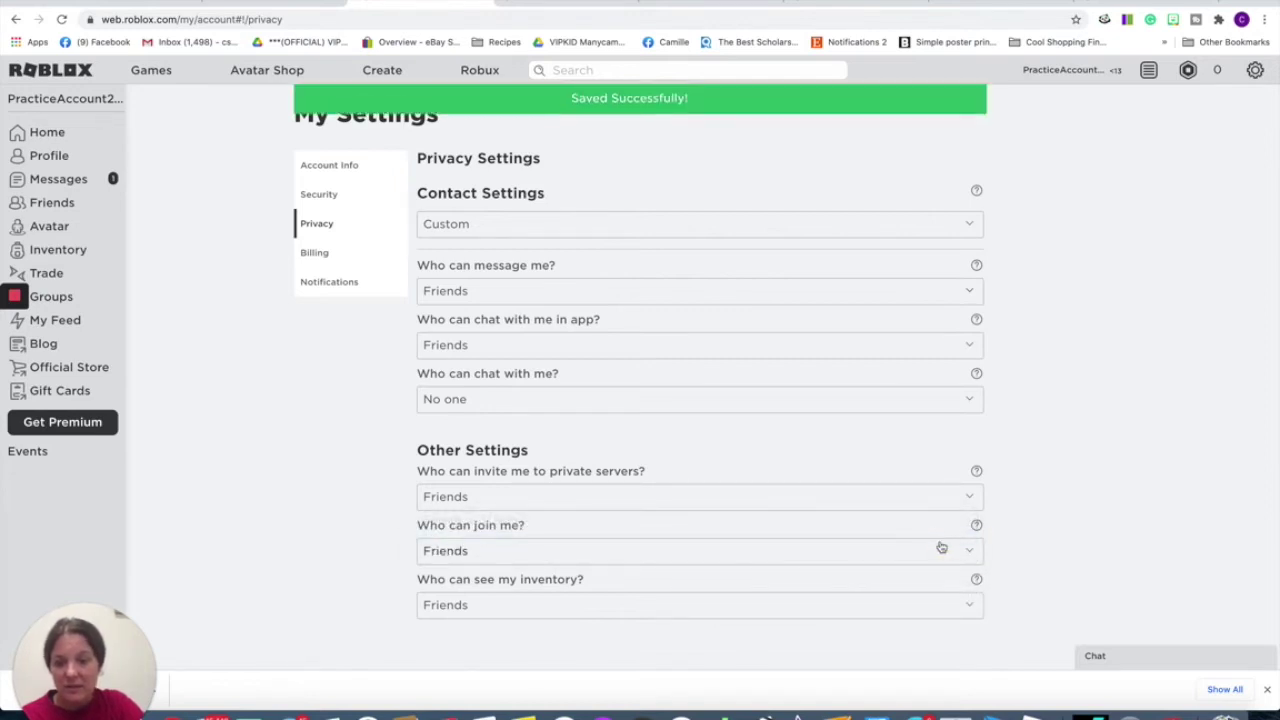
{"action": "mouse_move", "coordinate": [976, 525]}
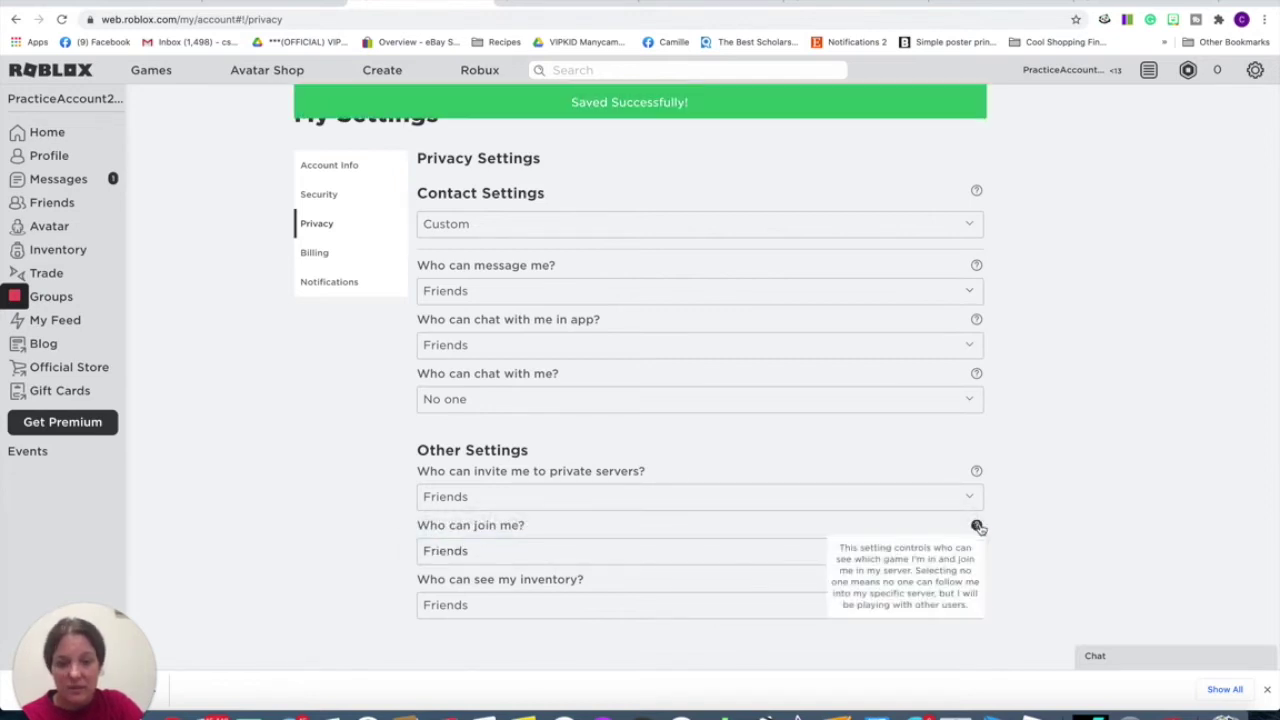
{"action": "left_click", "coordinate": [1055, 528]}
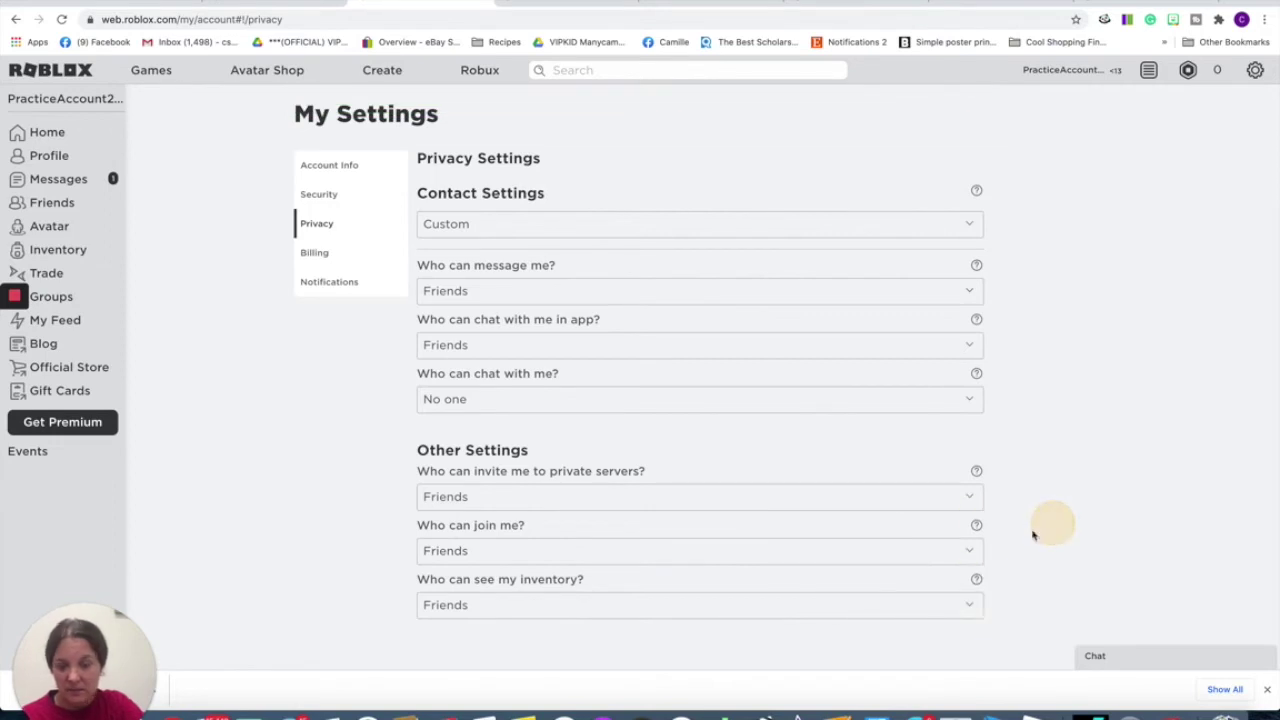
Review the available options for "Who can see my inventory?", leaving it on Friends
{"action": "left_click", "coordinate": [983, 610]}
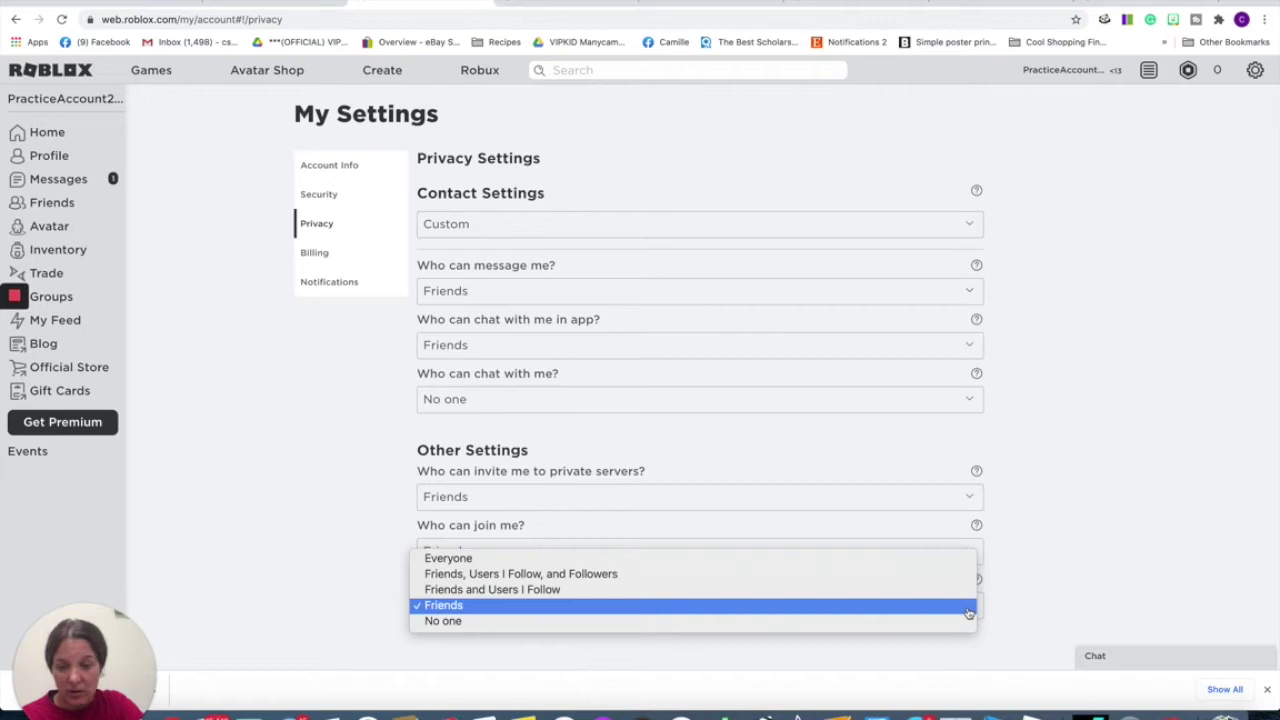
{"action": "left_click", "coordinate": [1103, 571]}
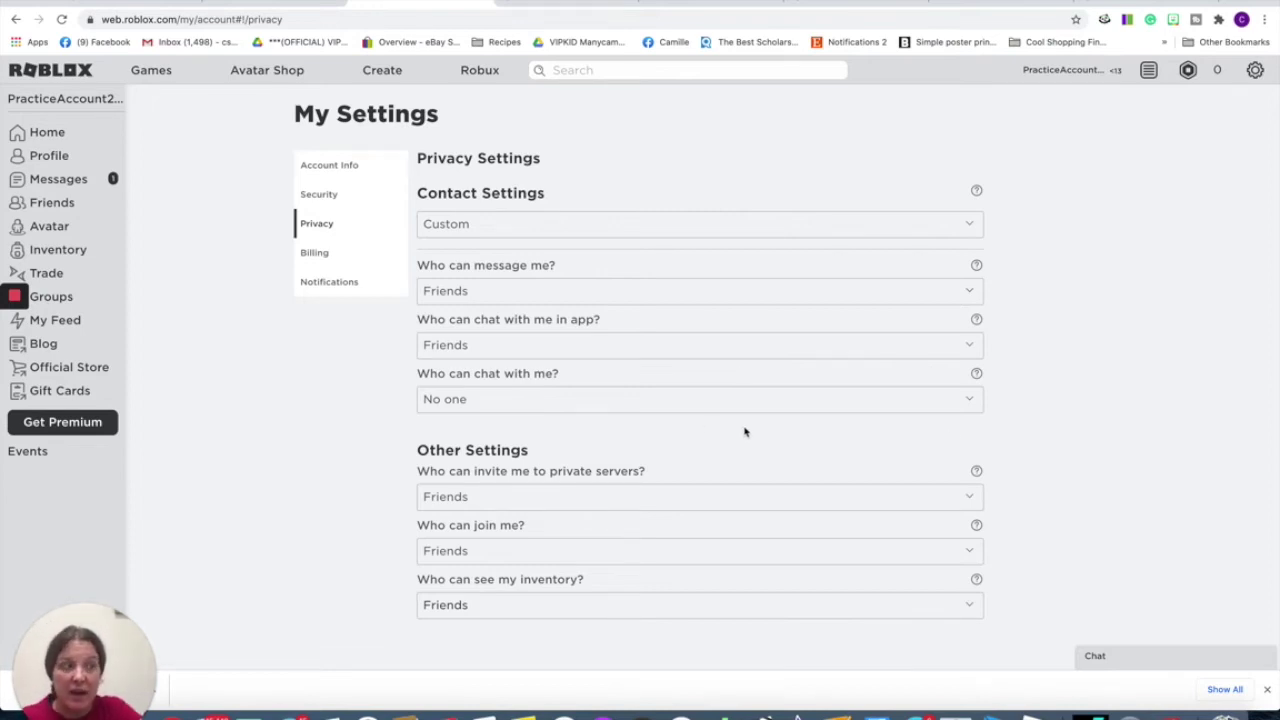
{"action": "left_click", "coordinate": [969, 607]}
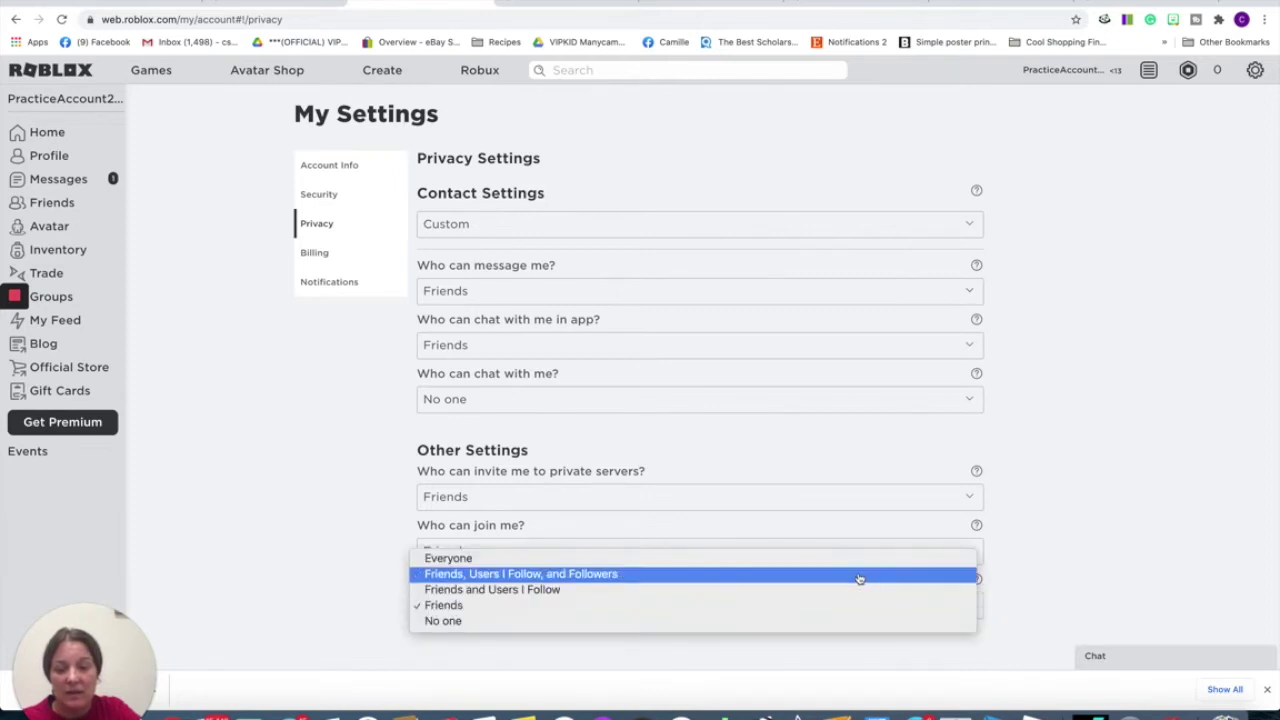
{"action": "left_click", "coordinate": [1006, 604]}
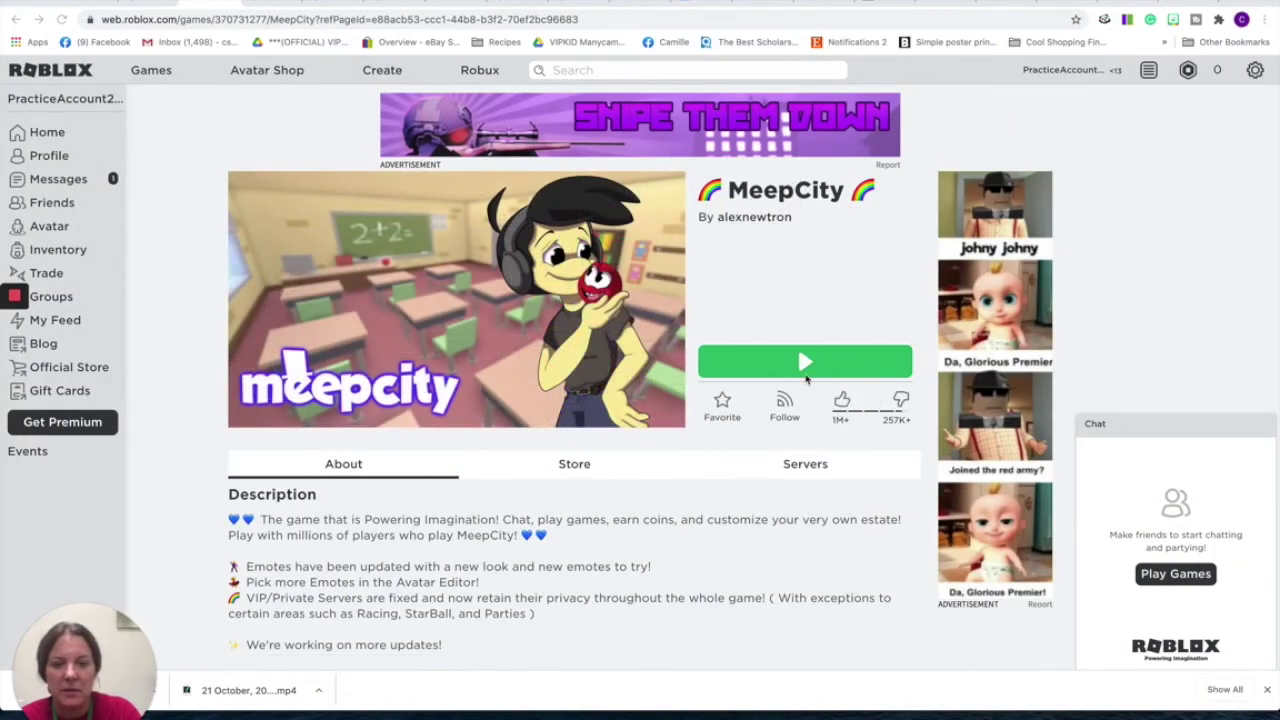
Launch the MeepCity game from its web page and allow it to open in the Roblox application
{"action": "left_click", "coordinate": [807, 360]}
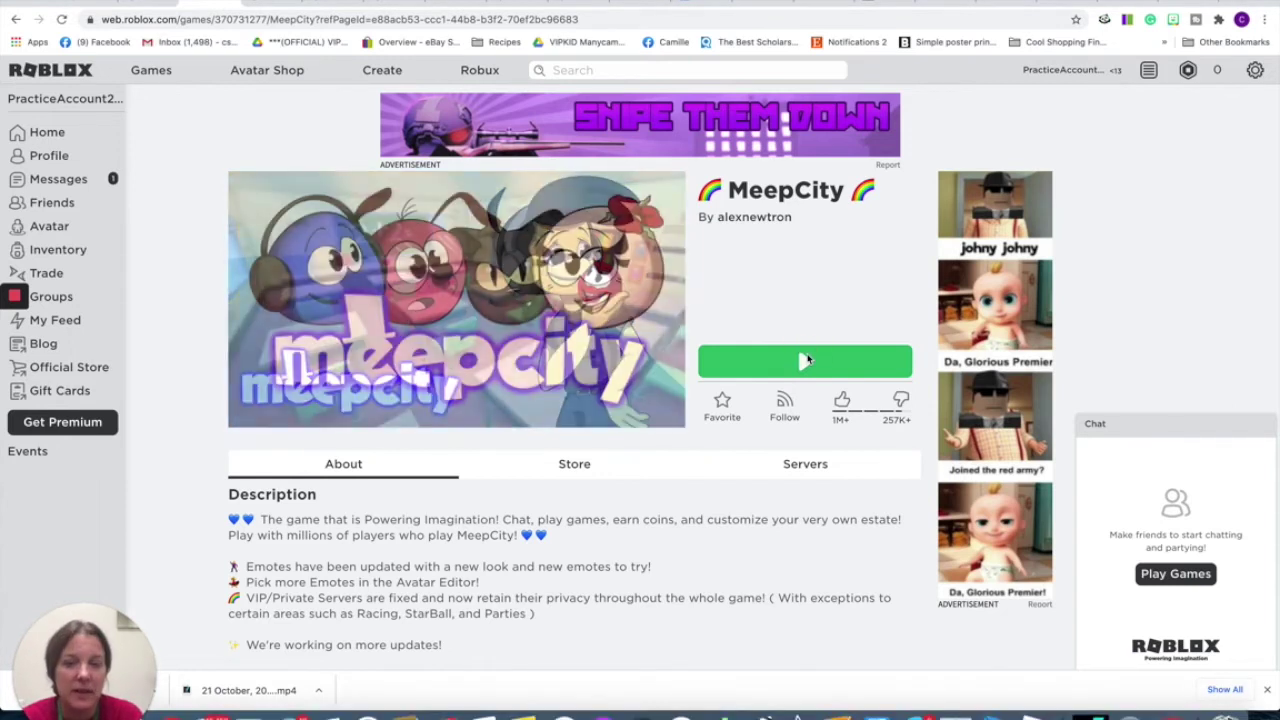
{"action": "left_click", "coordinate": [806, 362]}
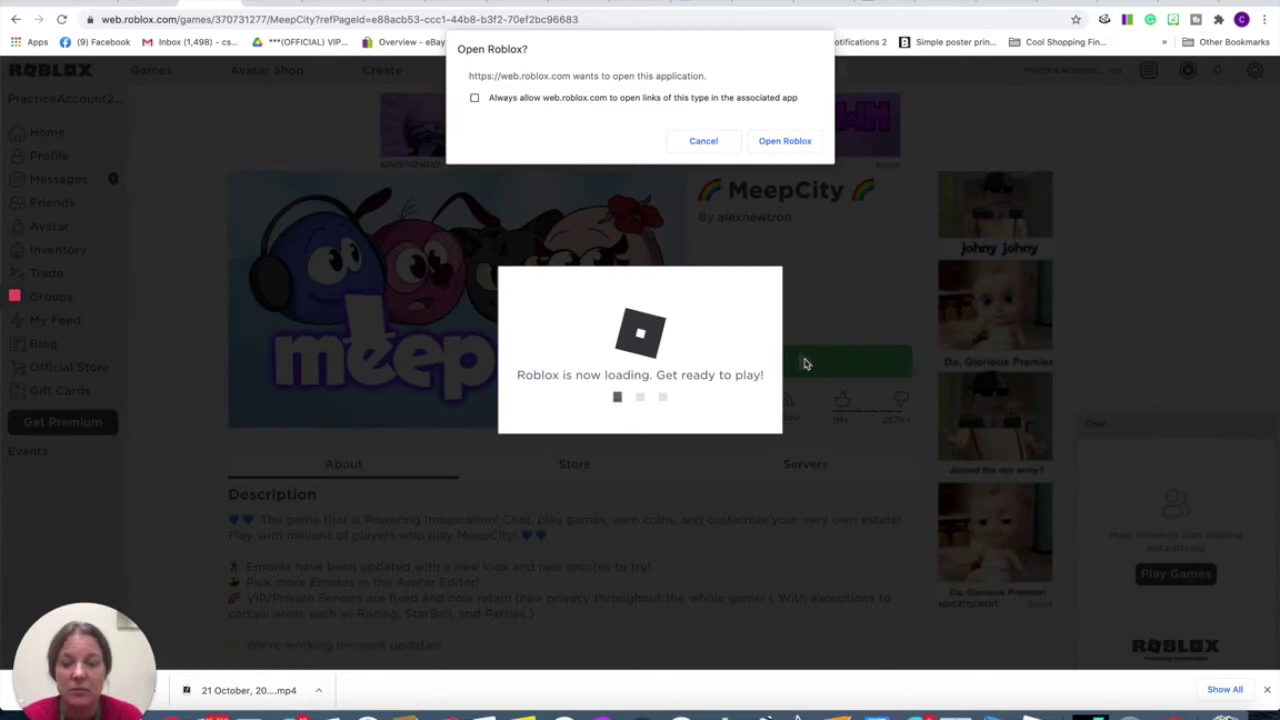
{"action": "left_click", "coordinate": [785, 141]}
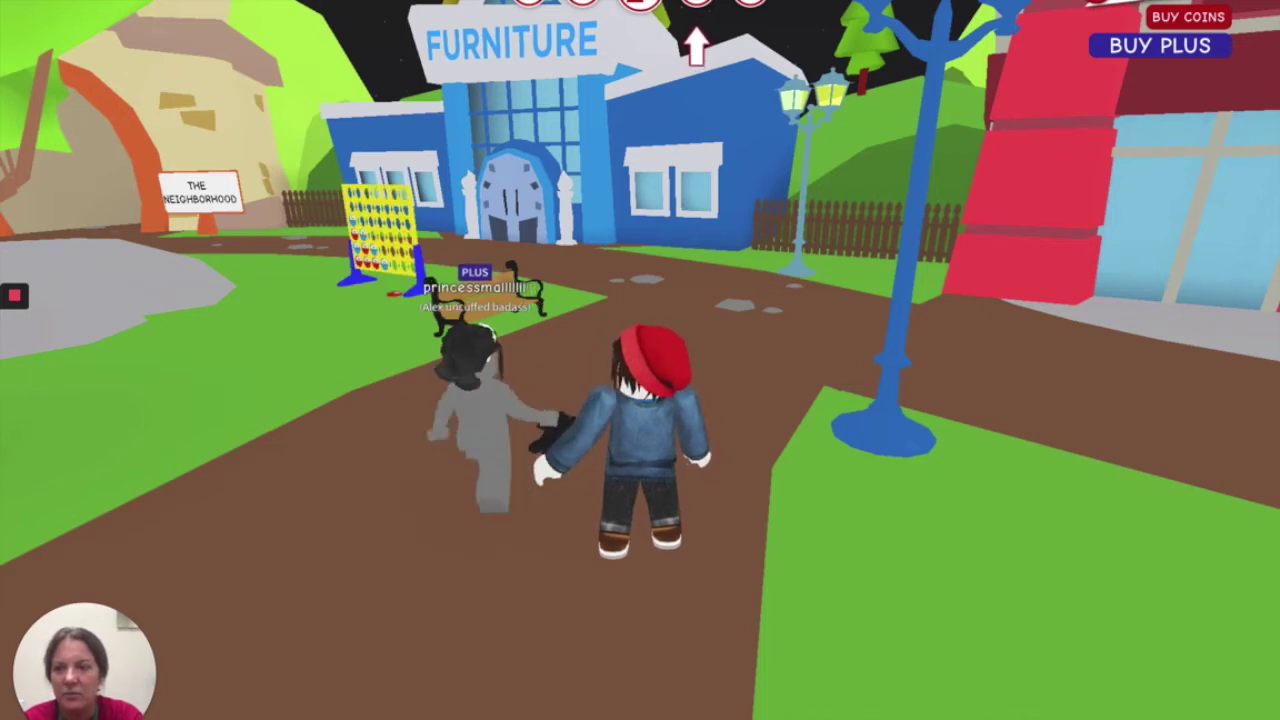
Open the in-game abuse report form and view both its Game and Player variants, leaving it on Player
{"action": "key", "text": "Escape"}
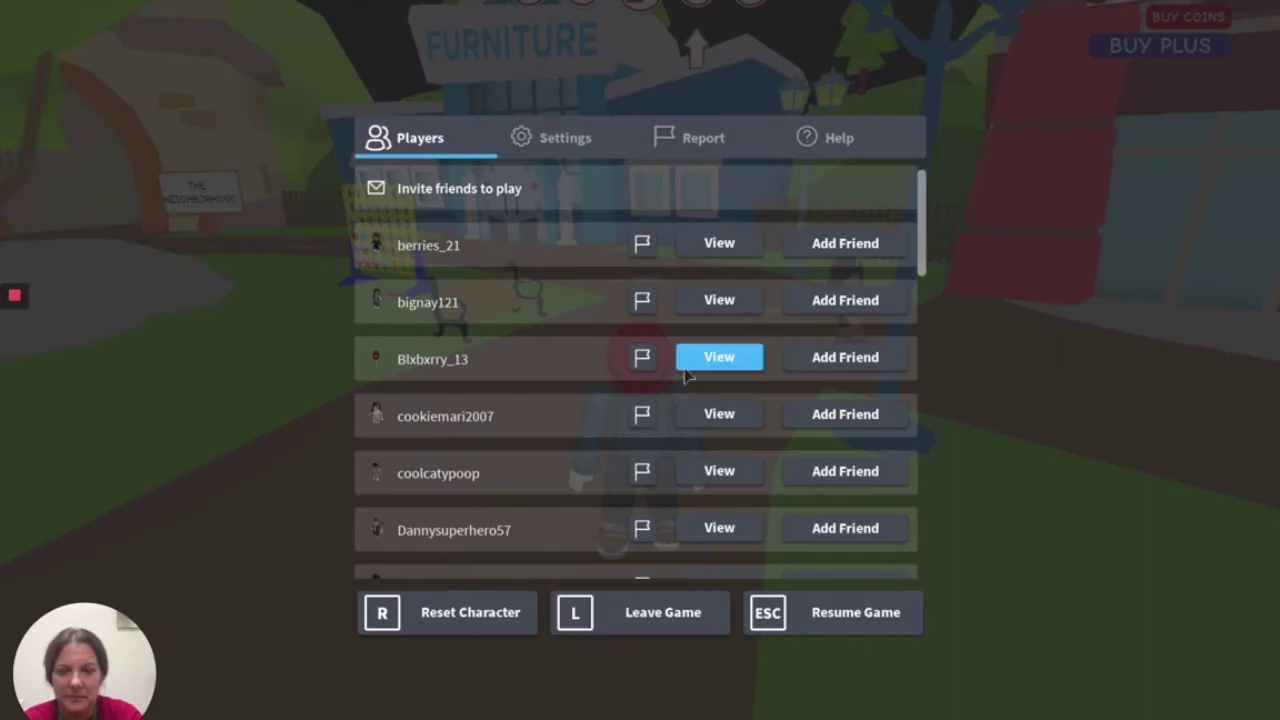
{"action": "left_click", "coordinate": [683, 148]}
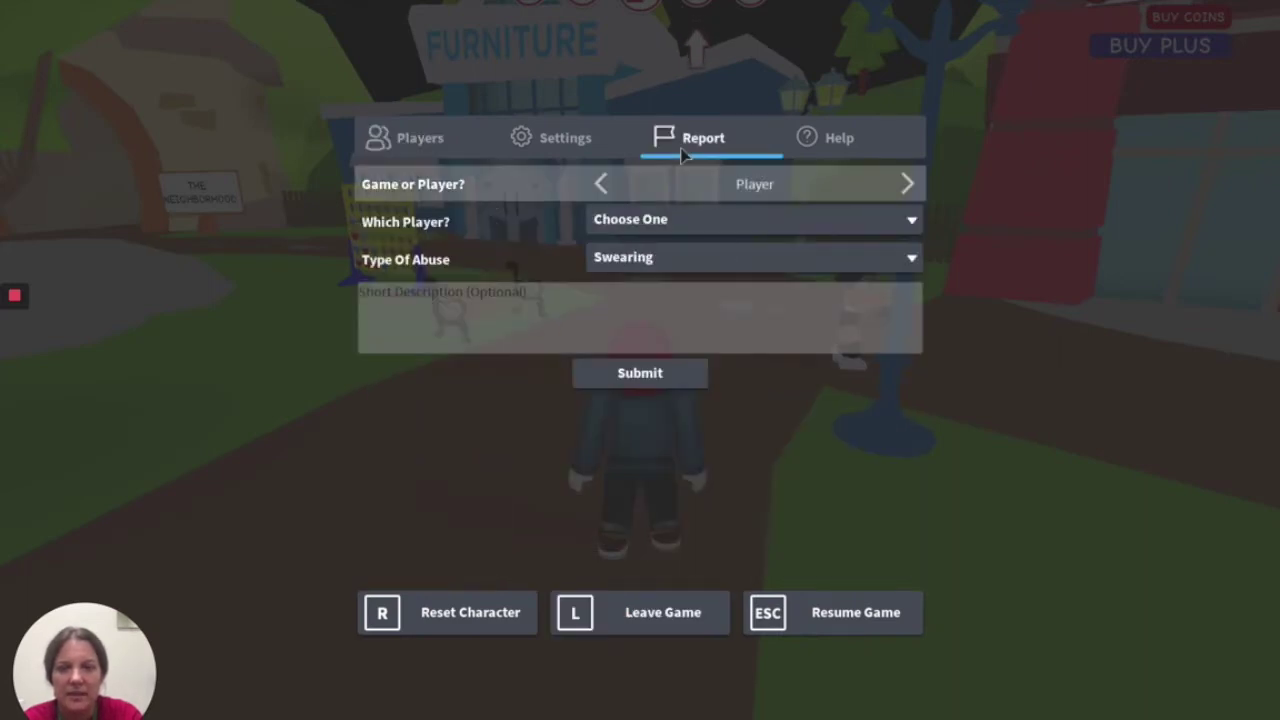
{"action": "left_click", "coordinate": [603, 186]}
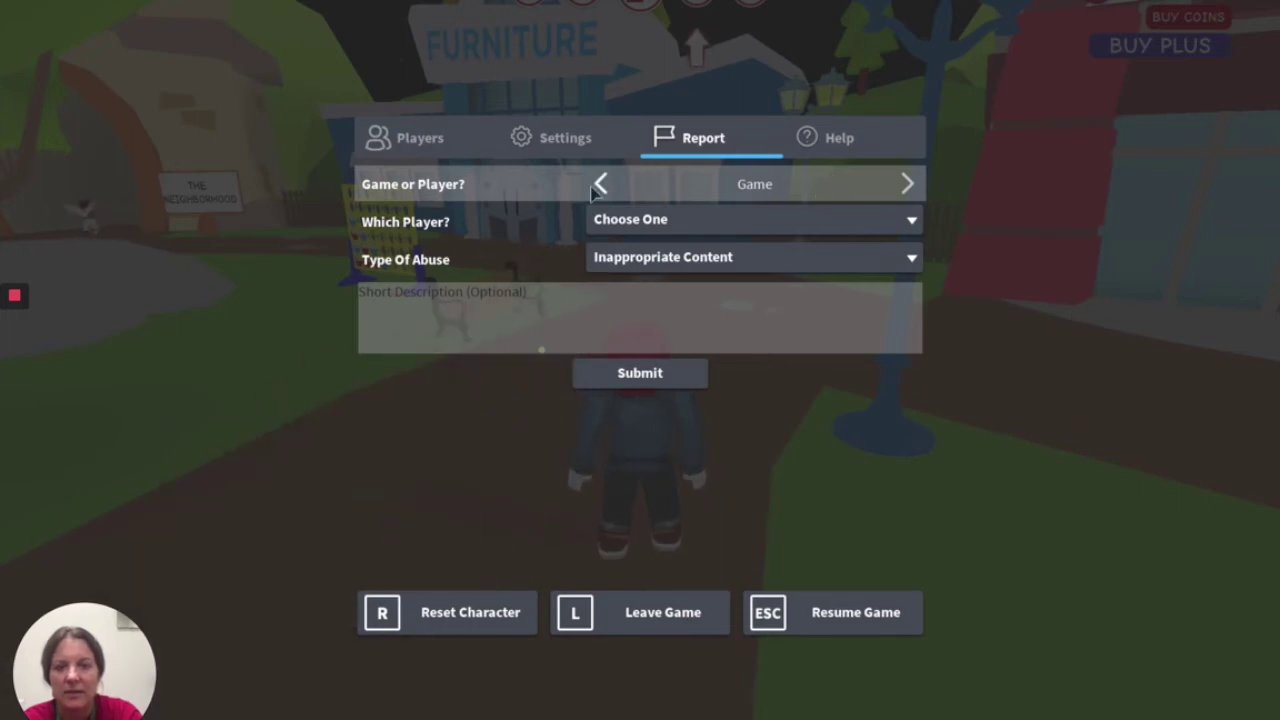
{"action": "left_click", "coordinate": [600, 183]}
Review the choices for "Which Player?" and "Type Of Abuse" without submitting a report, and resume the game
{"action": "left_click", "coordinate": [907, 228]}
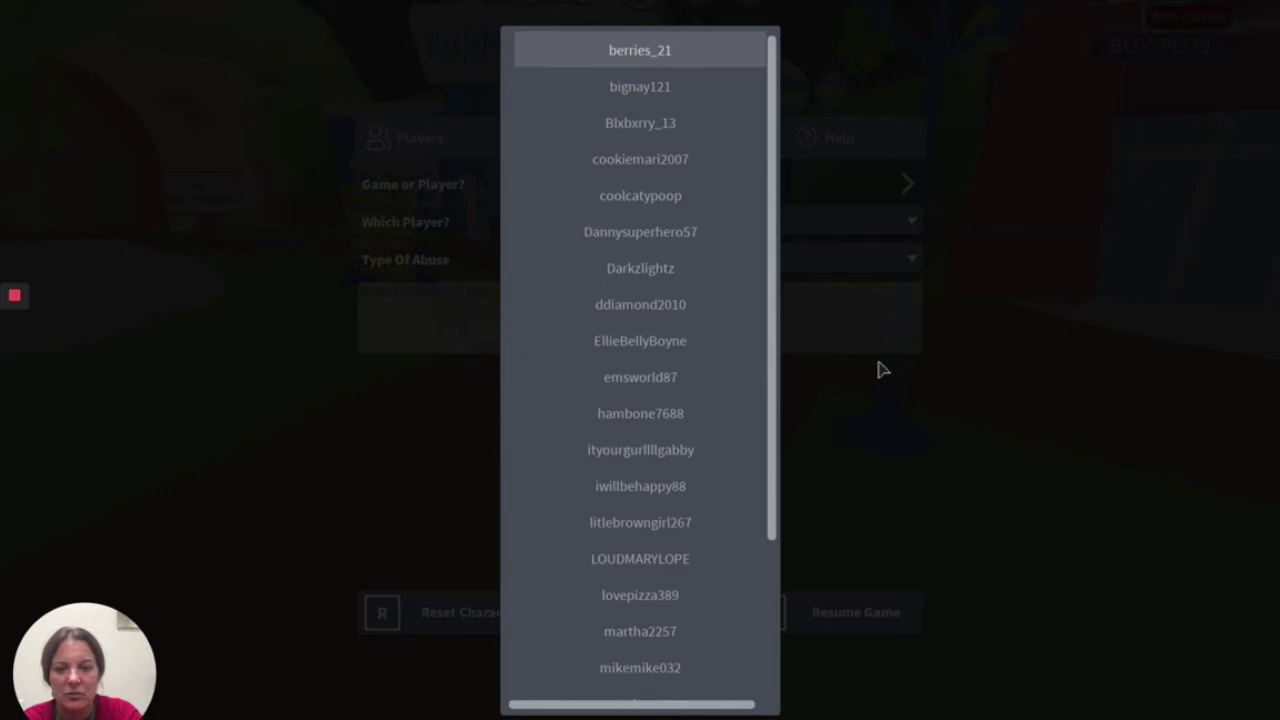
{"action": "left_click", "coordinate": [910, 192]}
{"action": "left_click", "coordinate": [907, 258]}
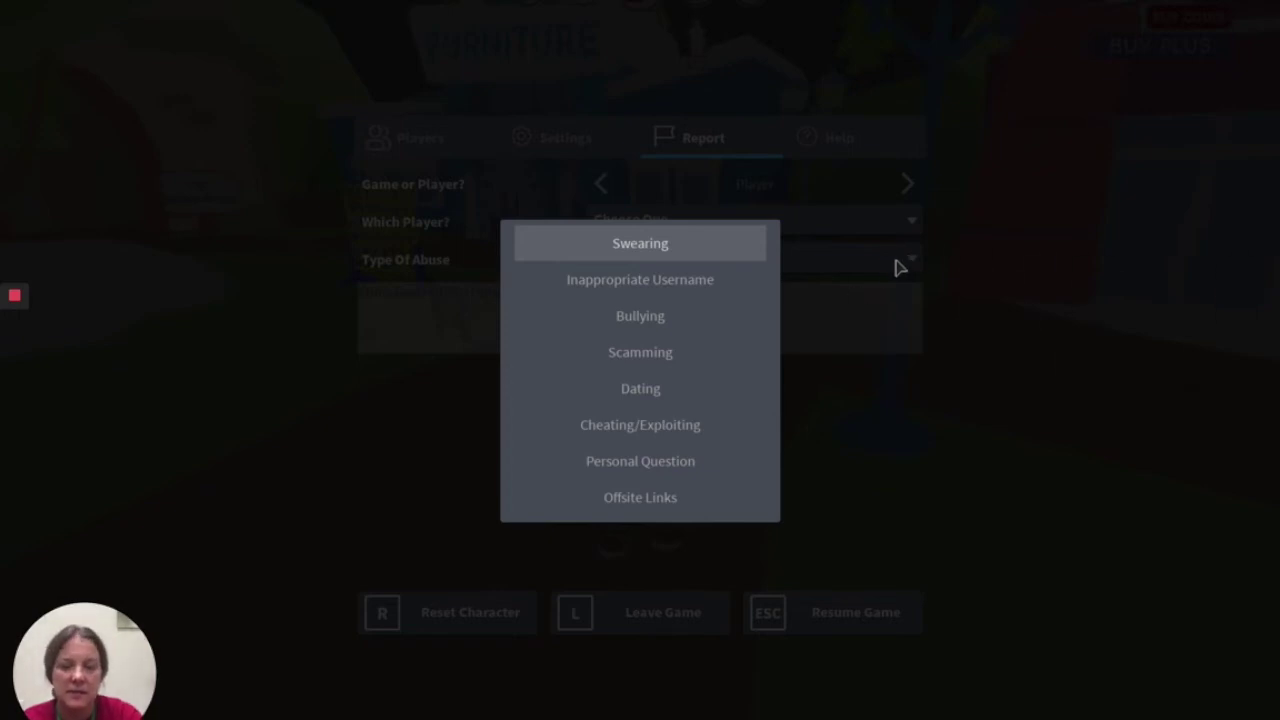
{"action": "left_click", "coordinate": [879, 261]}
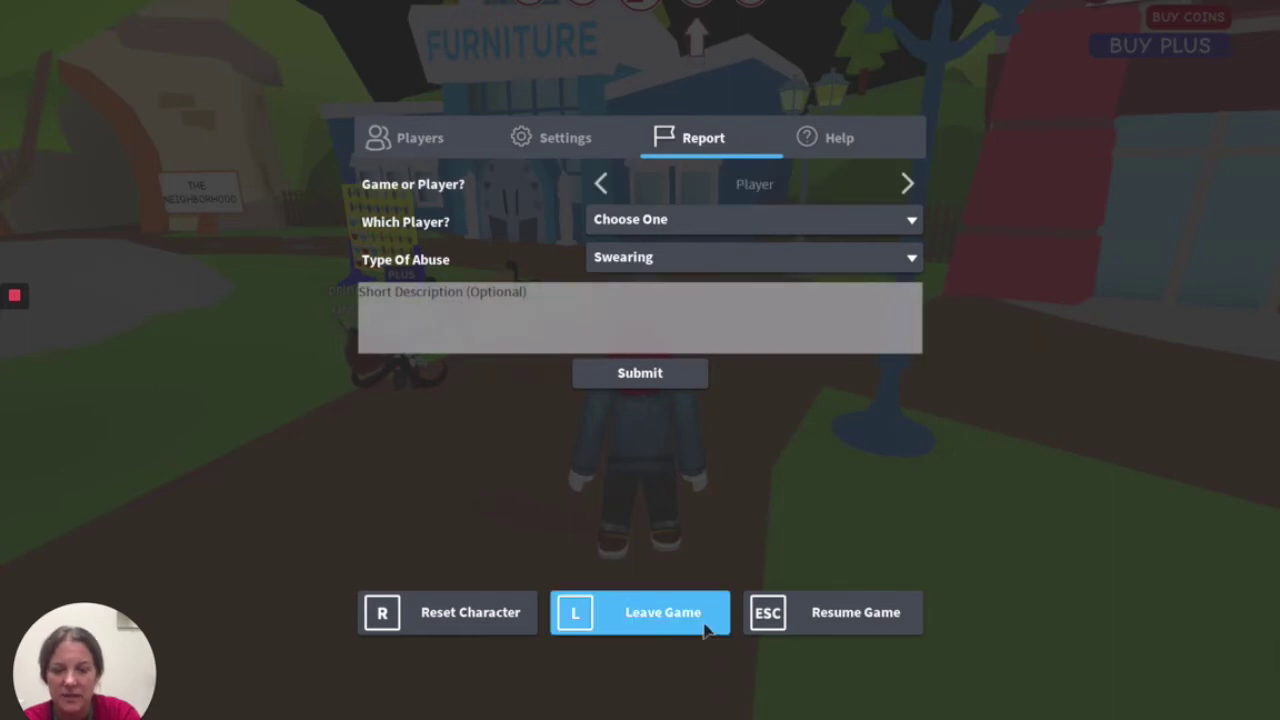
{"action": "left_click", "coordinate": [775, 624]}
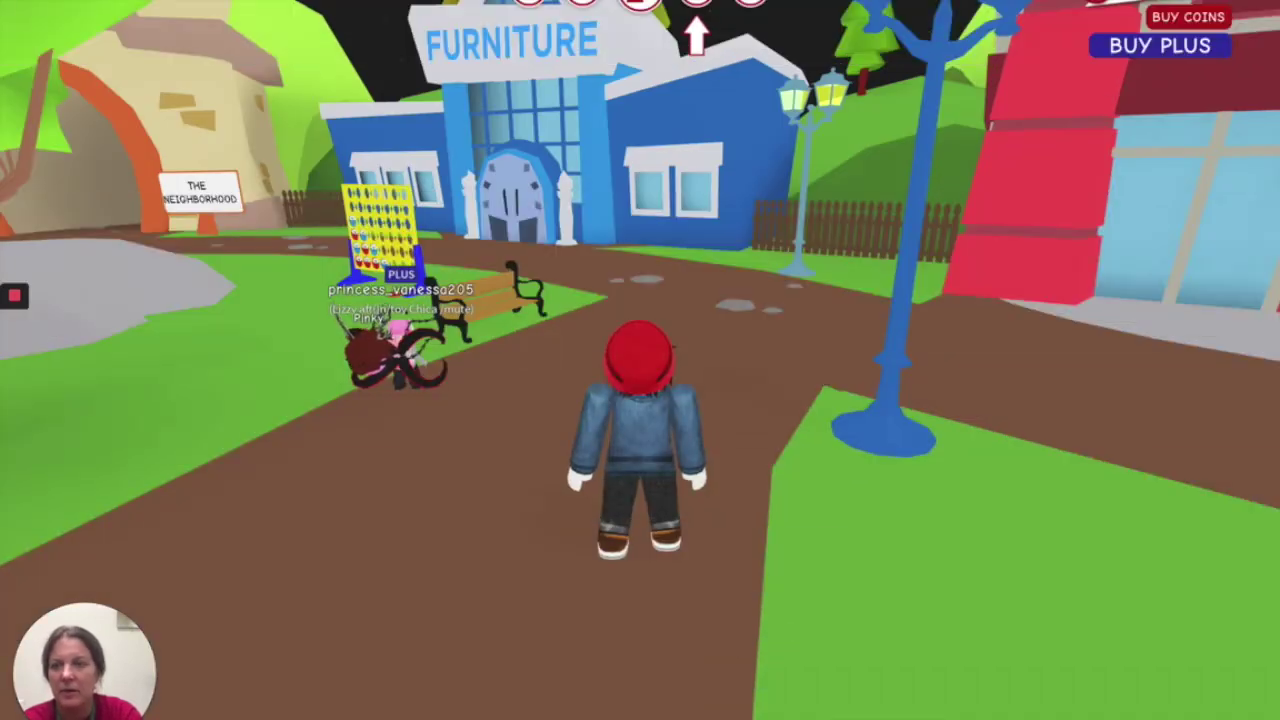